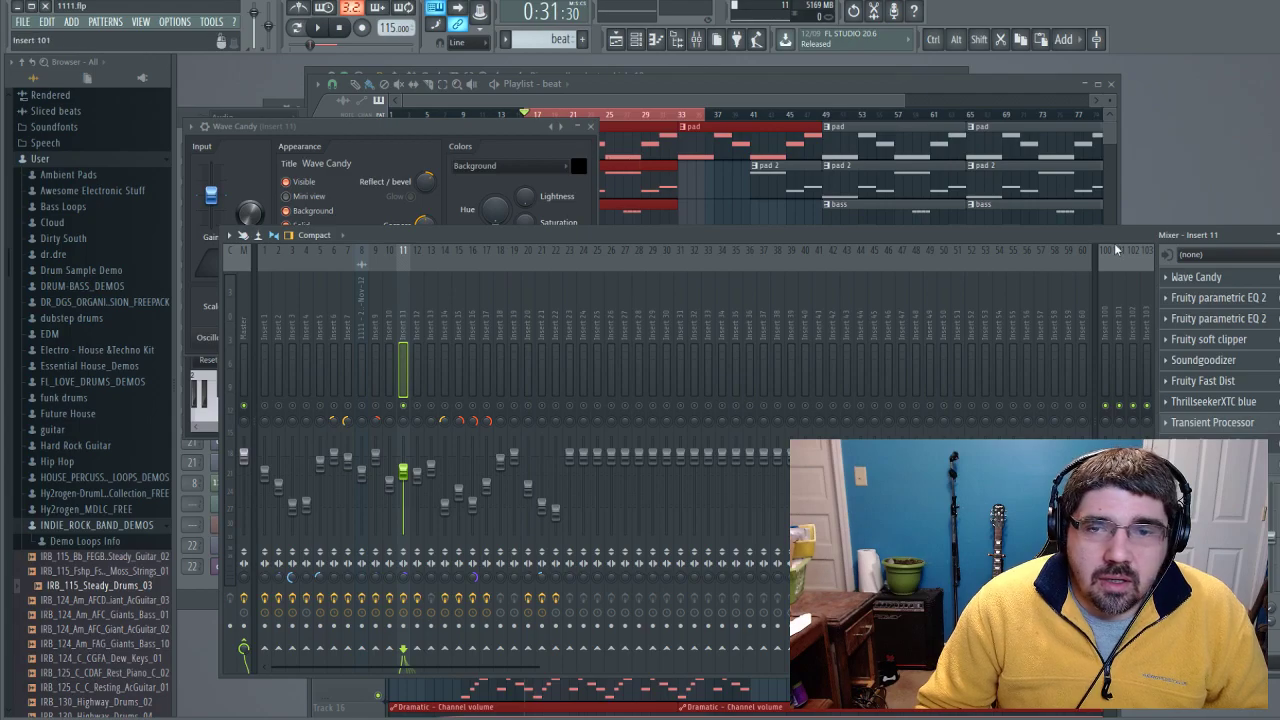
Look over the playlist arrangement and the first parametric EQ and Wave Candy on mixer insert 11
{"action": "left_click", "coordinate": [756, 95]}
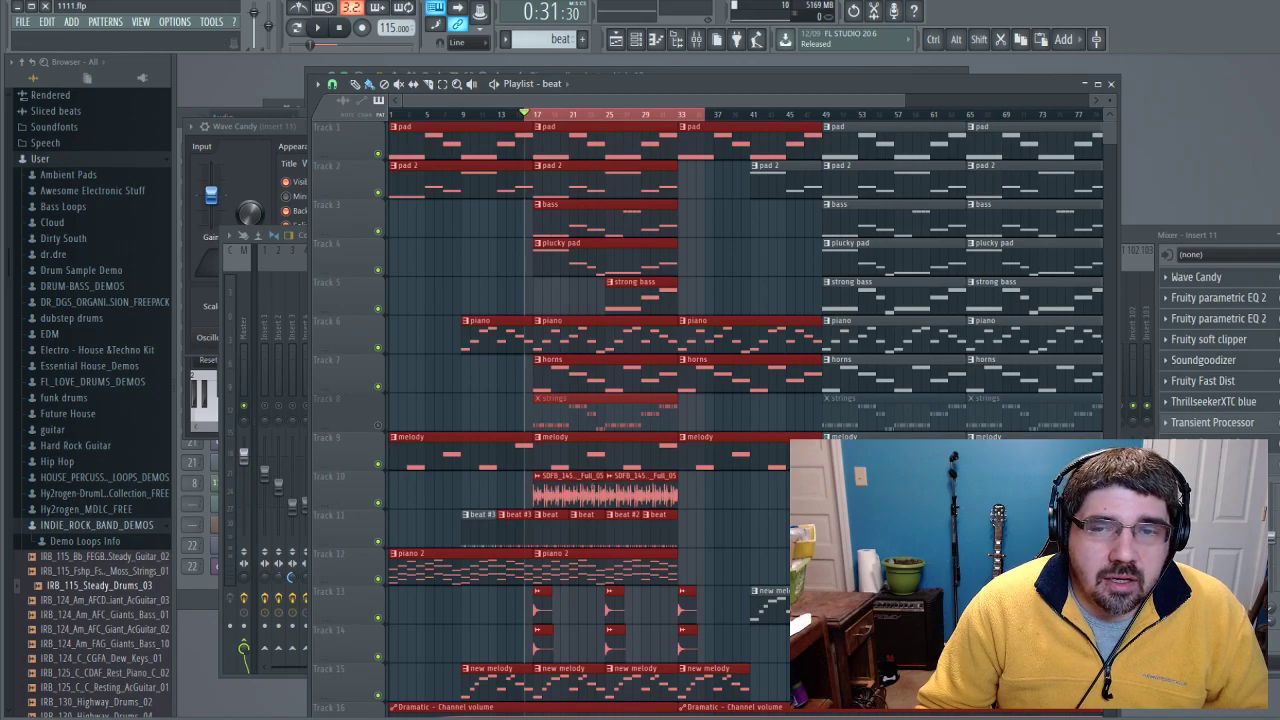
{"action": "left_click", "coordinate": [1234, 292]}
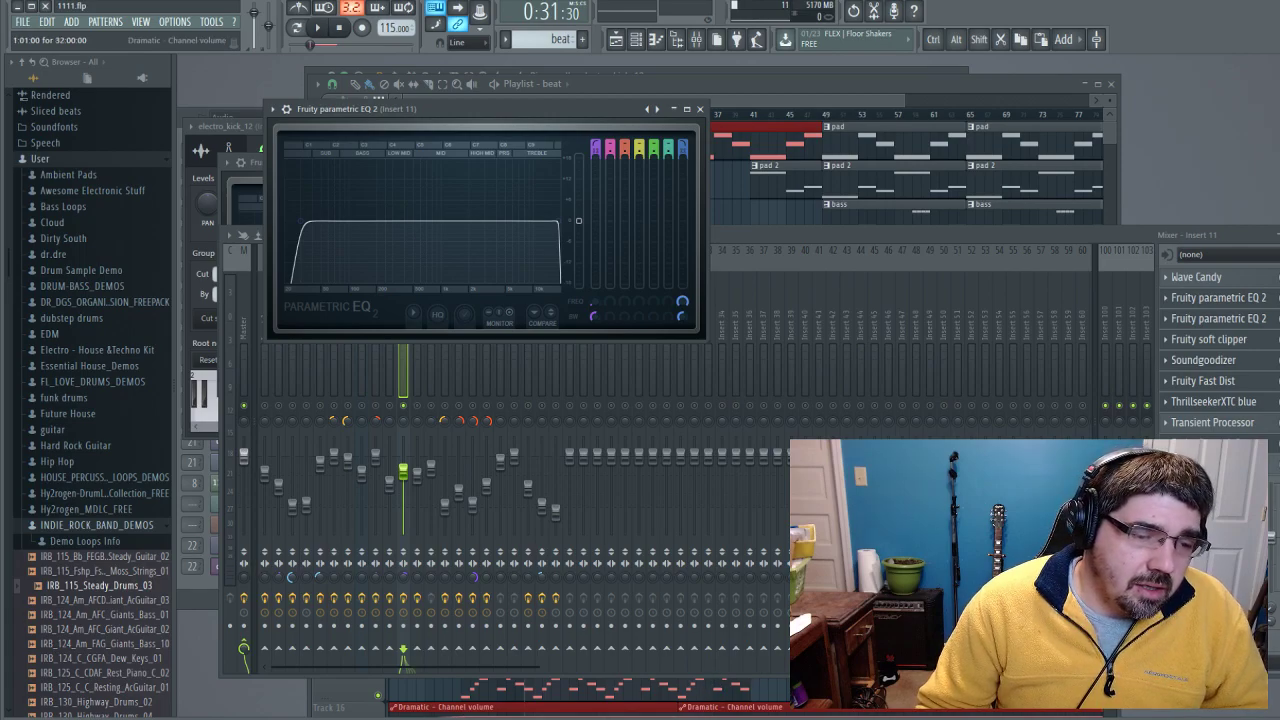
{"action": "left_click", "coordinate": [1210, 279]}
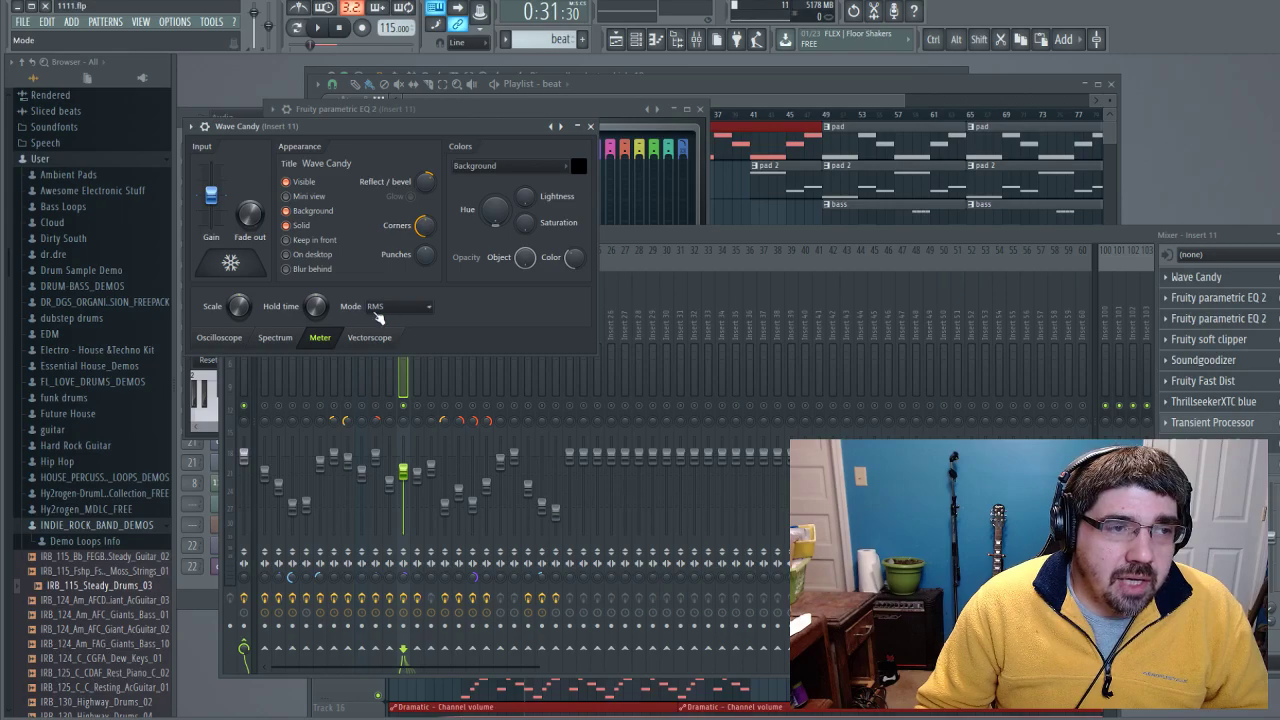
{"action": "left_click", "coordinate": [1168, 281]}
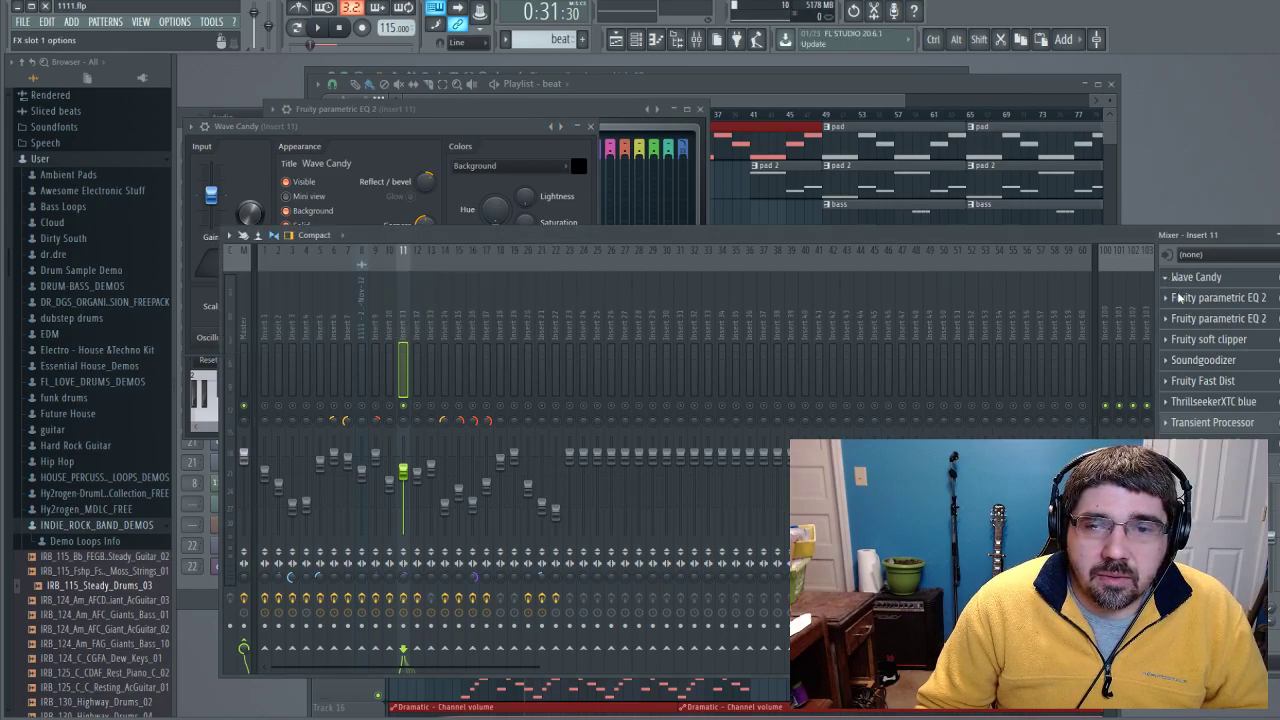
{"action": "left_click", "coordinate": [1171, 284]}
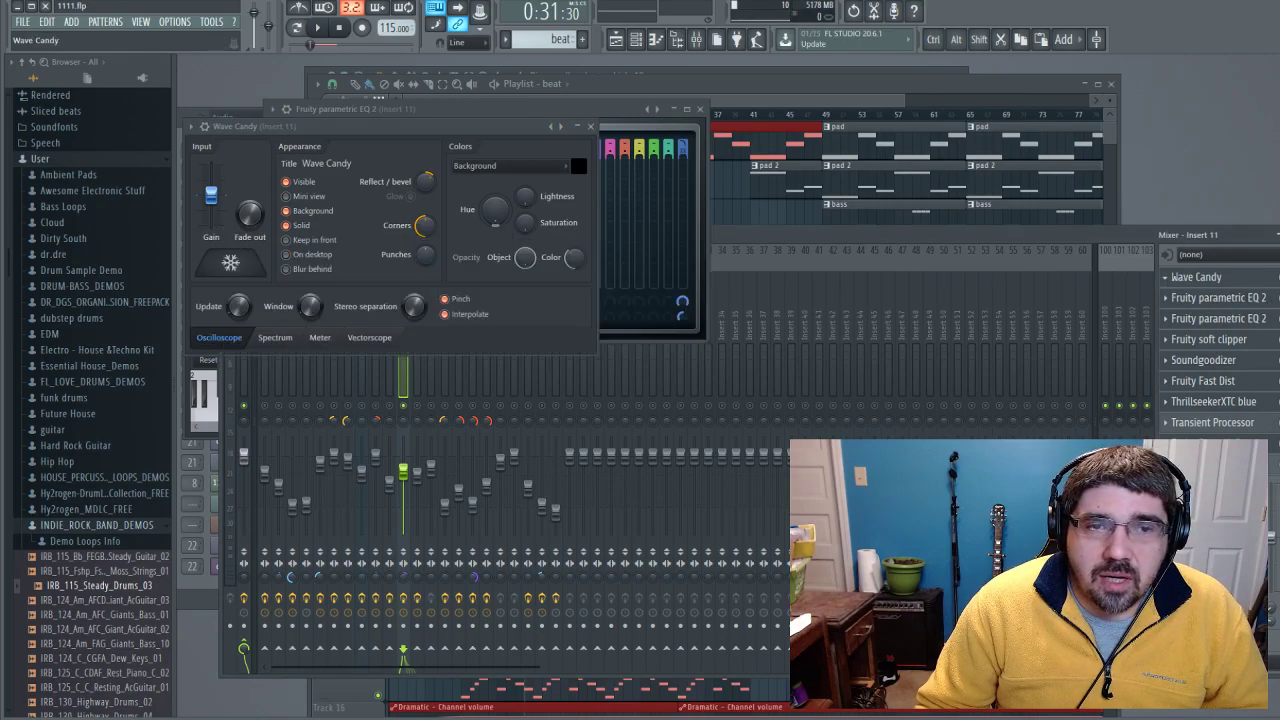
{"action": "left_click", "coordinate": [632, 241]}
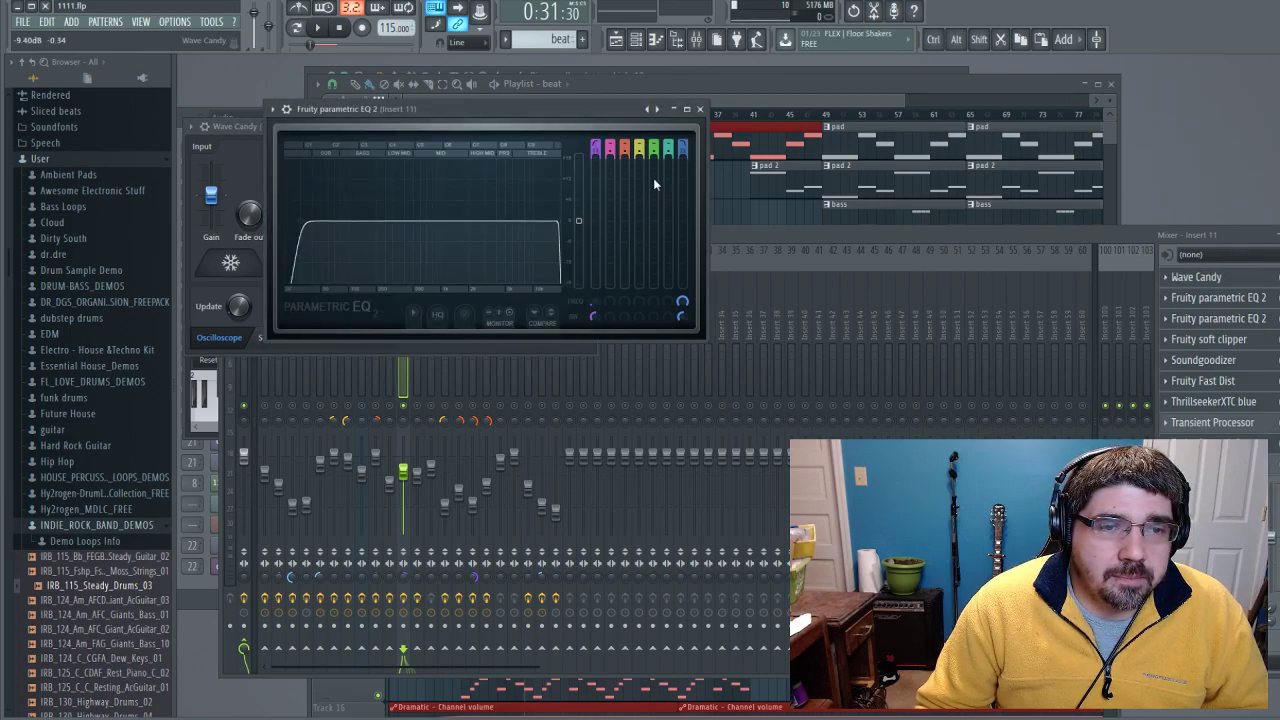
Look through Wave Candy's oscilloscope, spectrum and meter settings on insert 11, setting the meter mode to RMS
{"action": "left_click", "coordinate": [250, 130]}
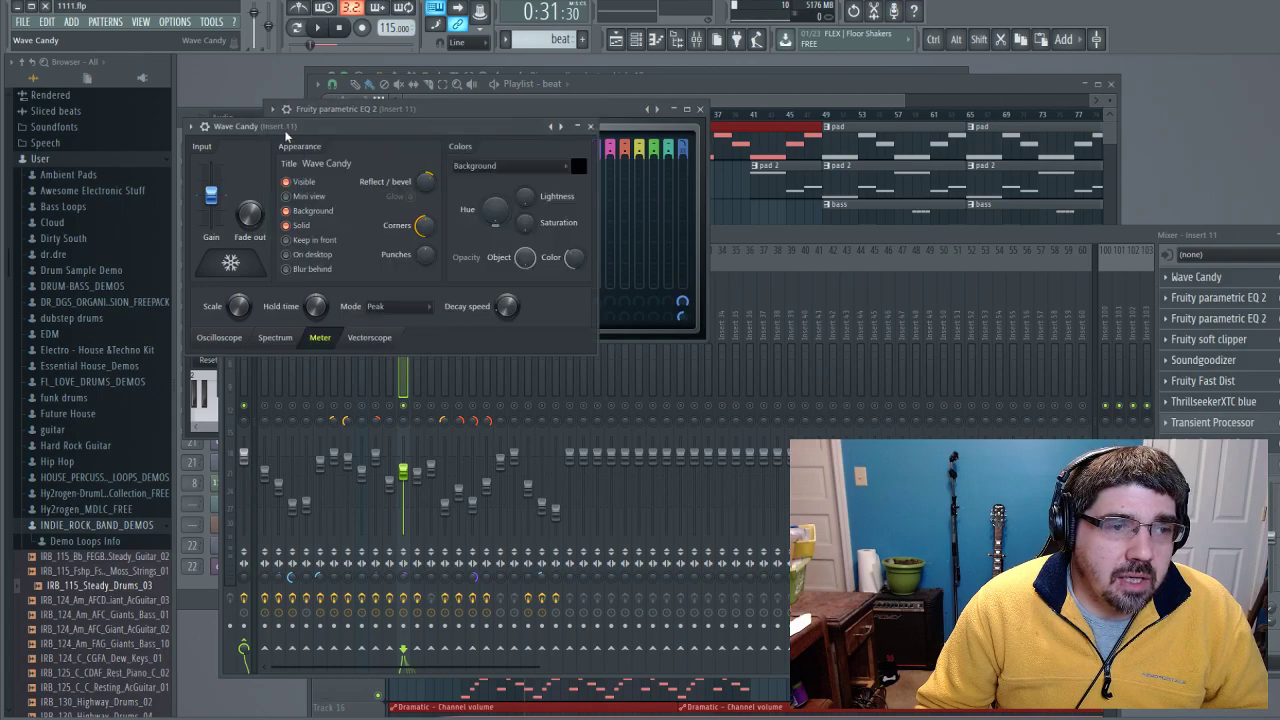
{"action": "left_click", "coordinate": [400, 309]}
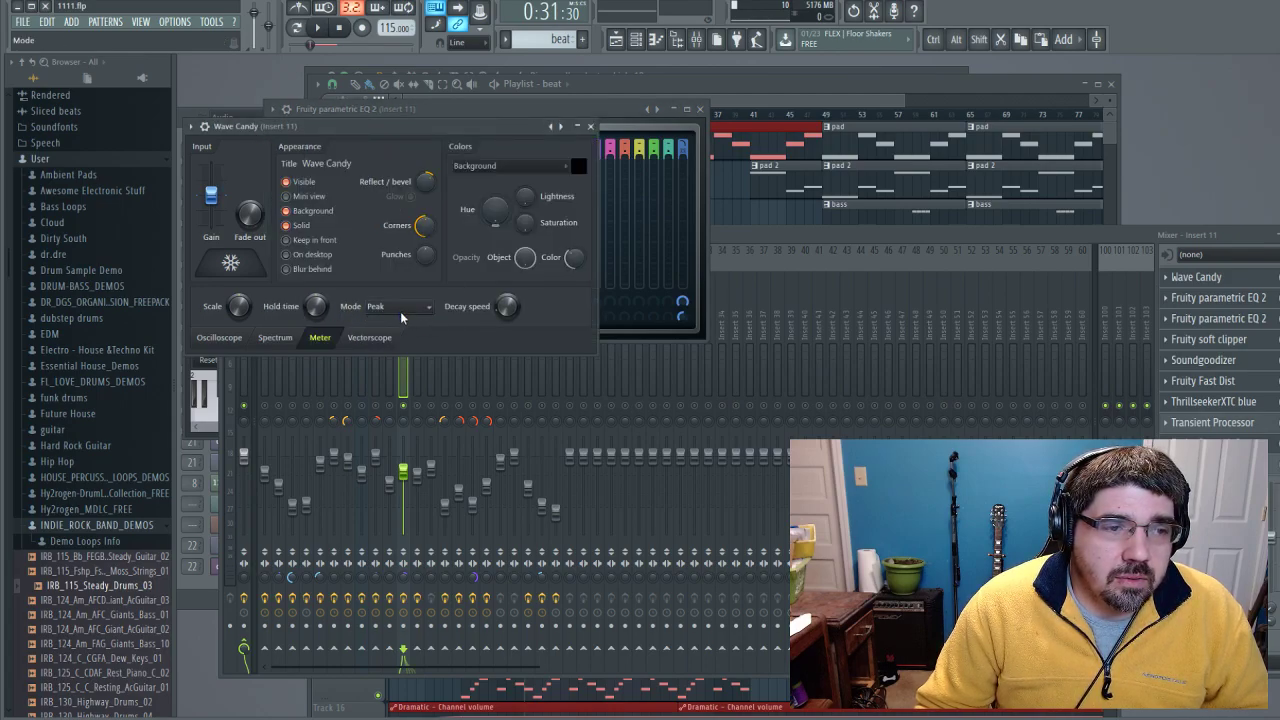
{"action": "left_click", "coordinate": [405, 347]}
{"action": "left_click", "coordinate": [219, 338]}
{"action": "left_click", "coordinate": [275, 338]}
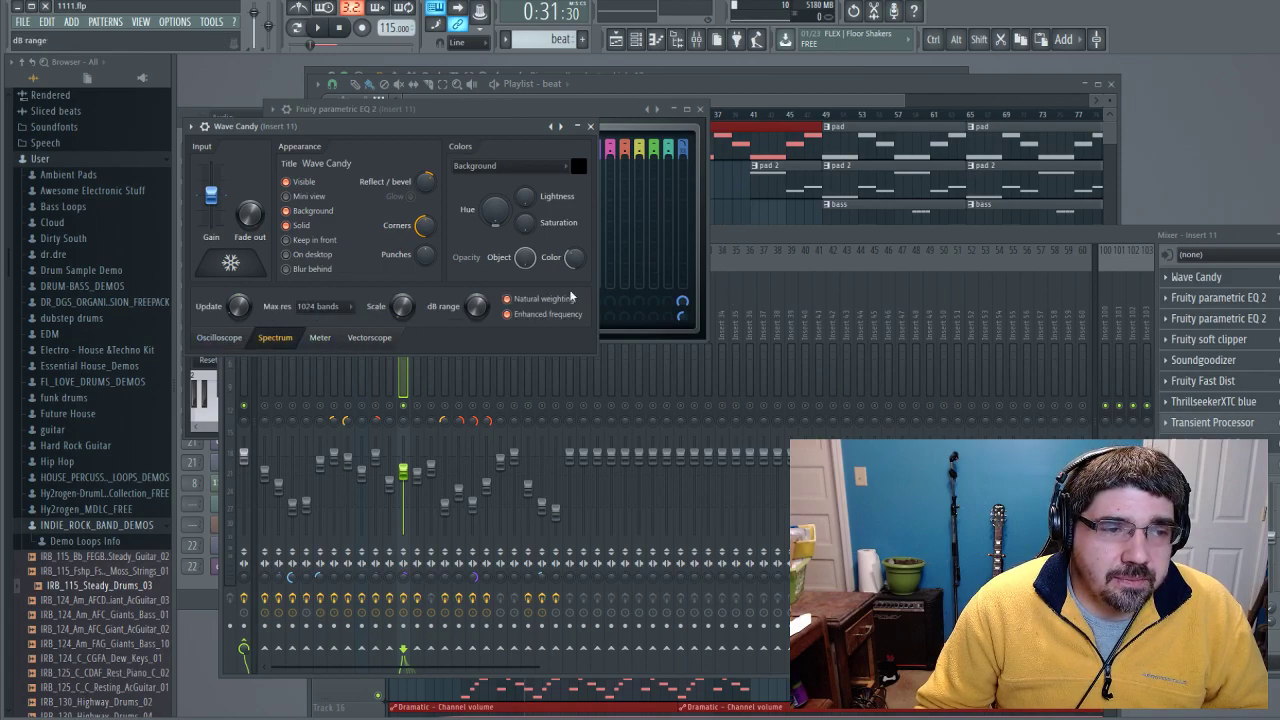
{"action": "left_click", "coordinate": [320, 338]}
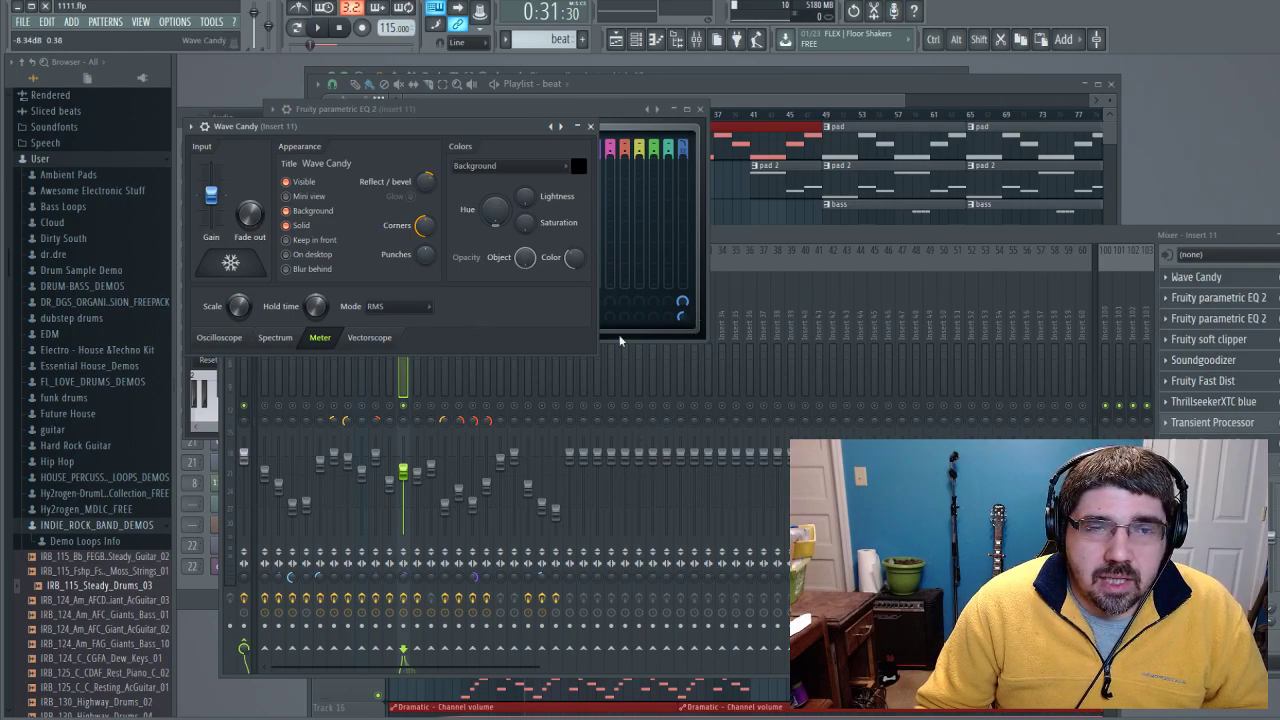
{"action": "left_click", "coordinate": [1091, 228]}
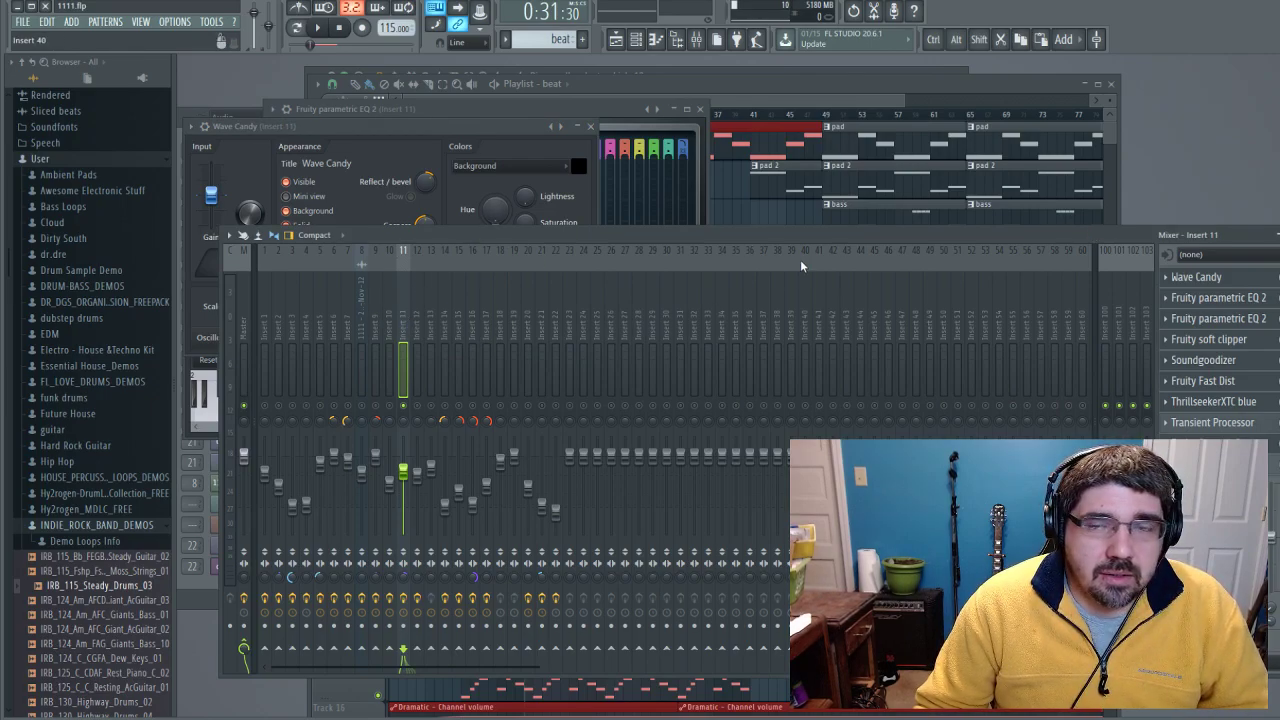
Play the song and remove Wave Candy from the first effect slot of insert 11
{"action": "key", "text": "space"}
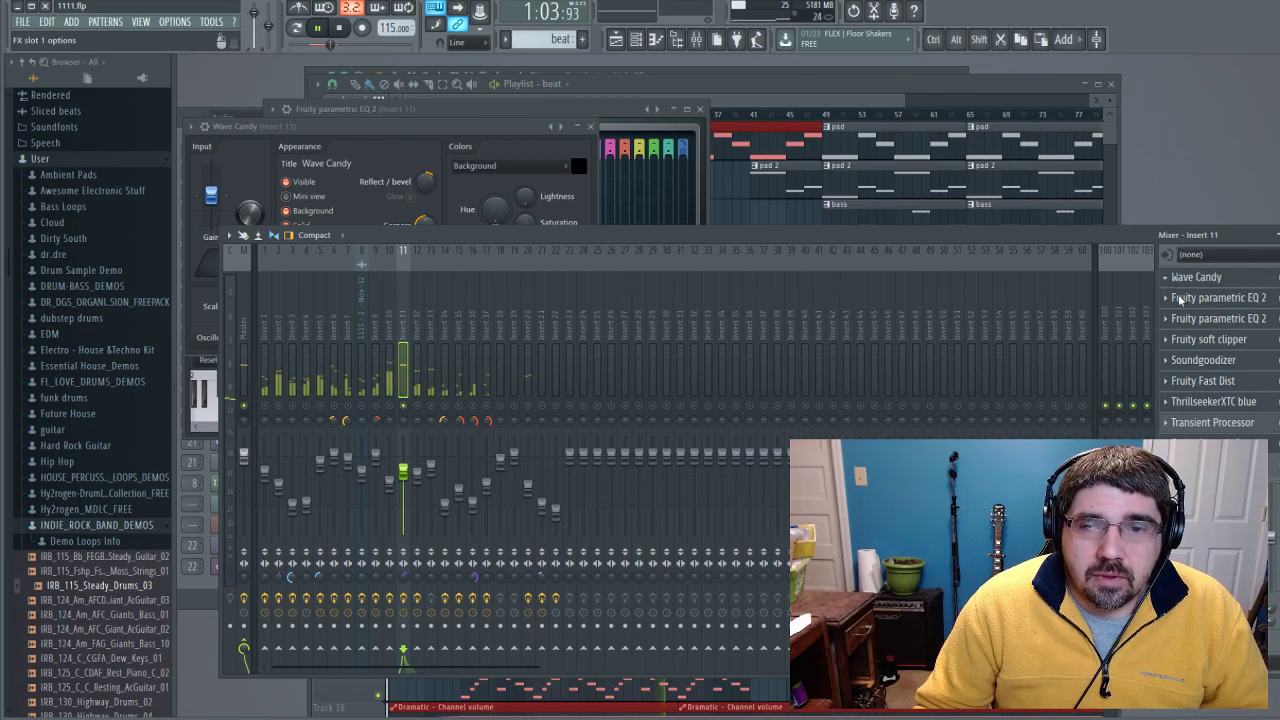
{"action": "left_click", "coordinate": [1171, 37]}
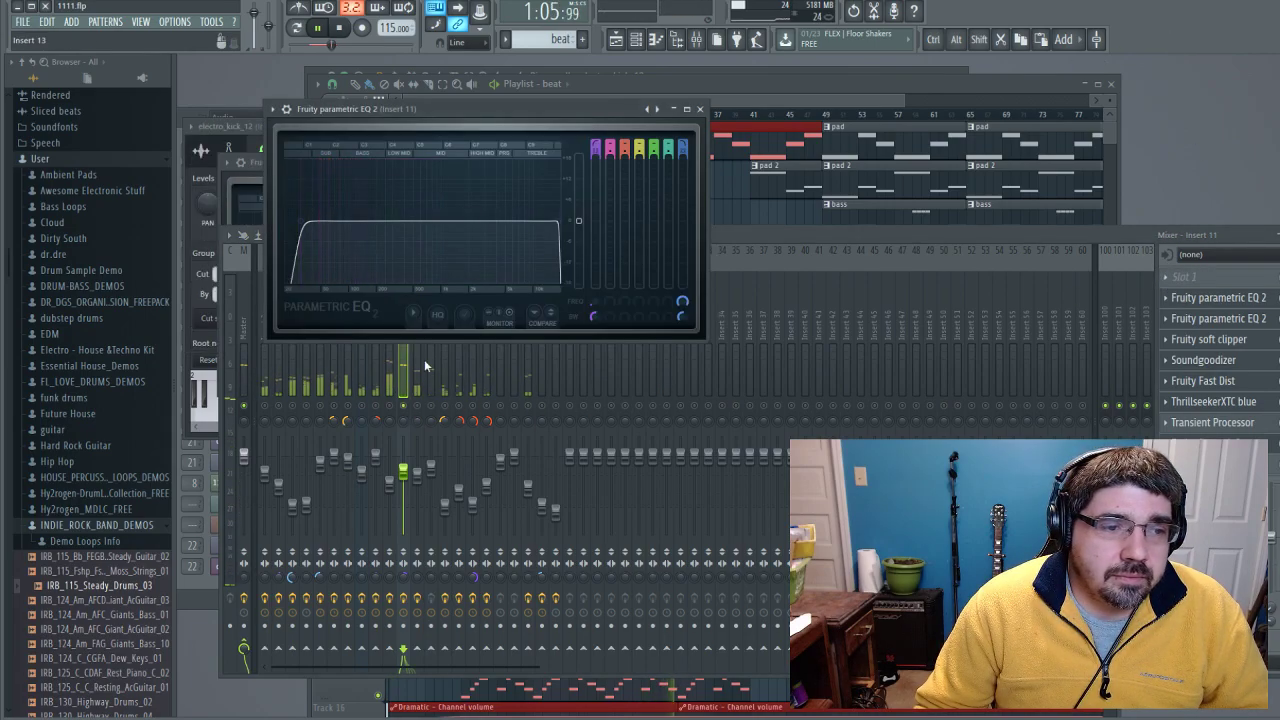
{"action": "left_click", "coordinate": [408, 409]}
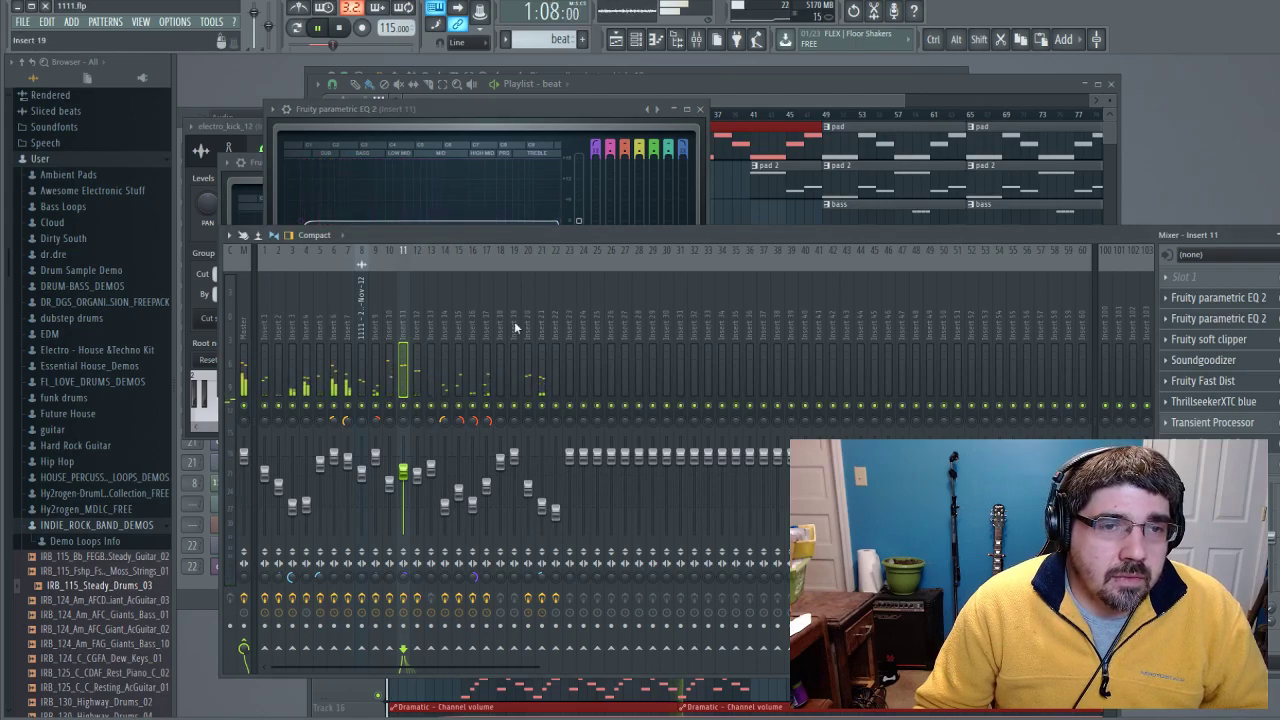
Check the playing section in the playlist, select the Master track in the mixer and stop playback
{"action": "left_click", "coordinate": [774, 95]}
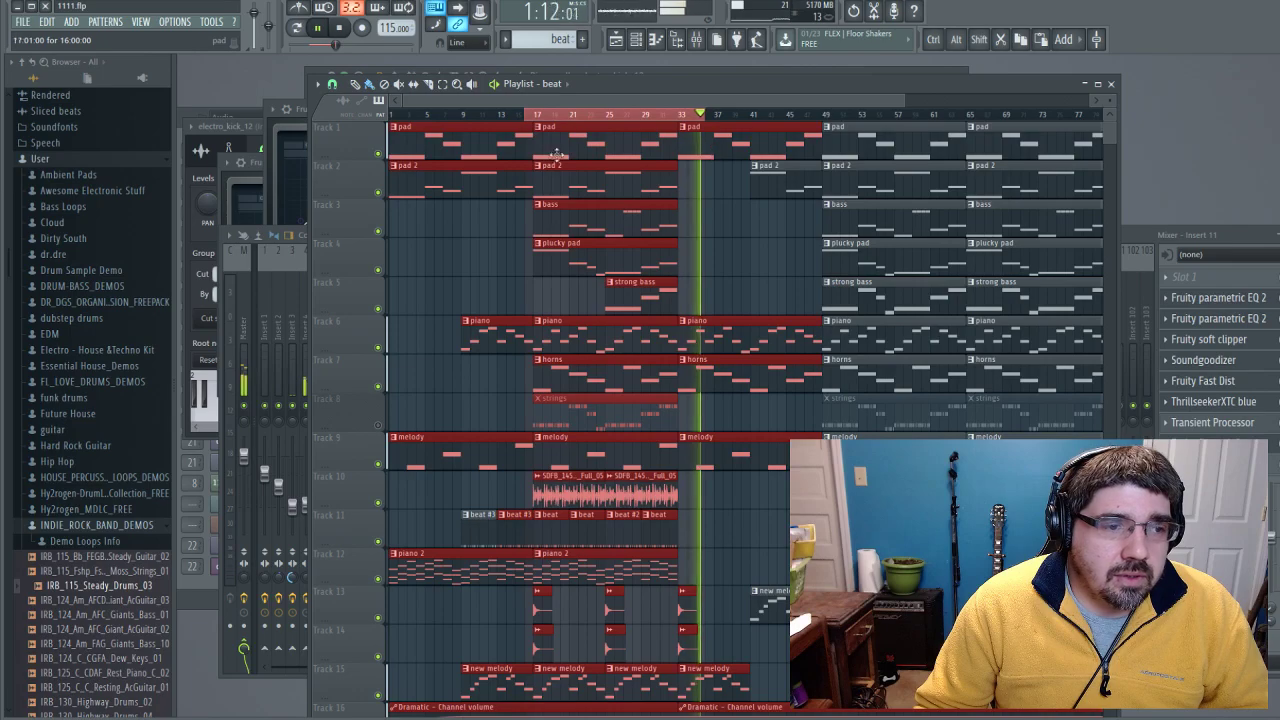
{"action": "left_click", "coordinate": [246, 328]}
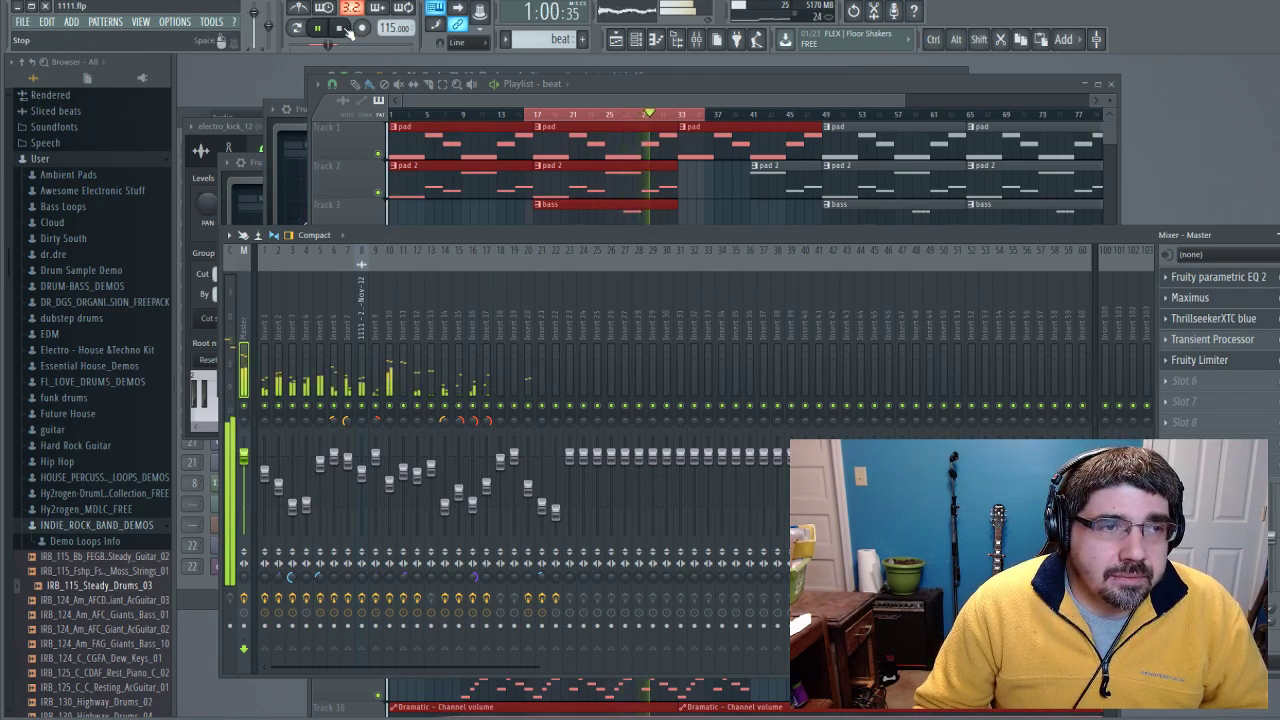
{"action": "key", "text": "space"}
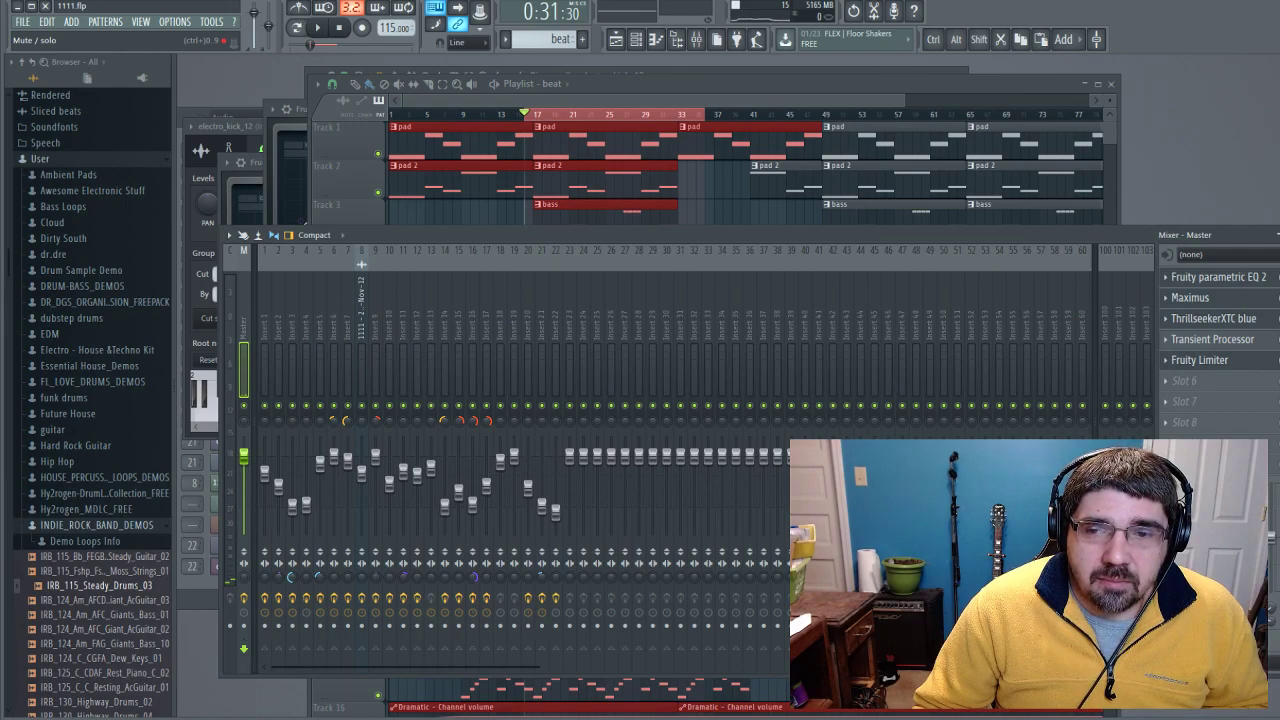
Examine the Master's effect chain: Fruity parametric EQ 2, Maximus, ThrillseekerXTC blue, Transient Processor and Fruity Limiter
{"action": "left_click", "coordinate": [1212, 318]}
{"action": "left_click", "coordinate": [1228, 300]}
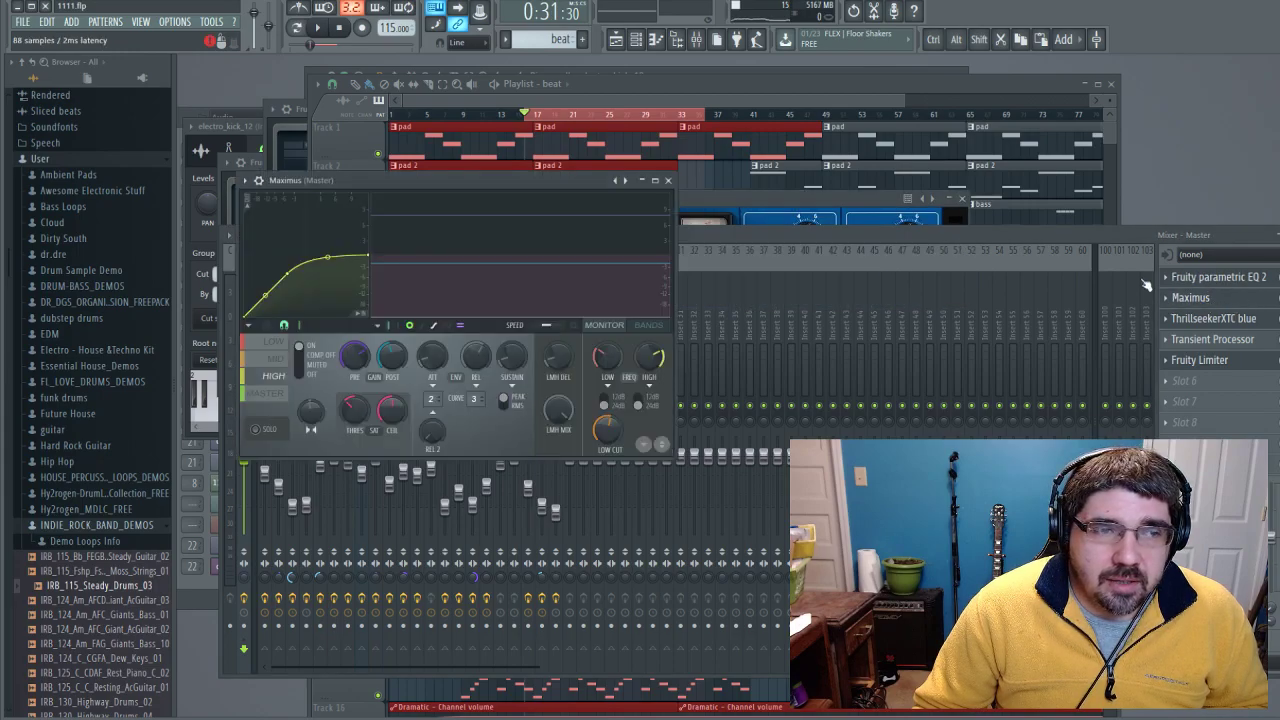
{"action": "left_click", "coordinate": [1238, 324]}
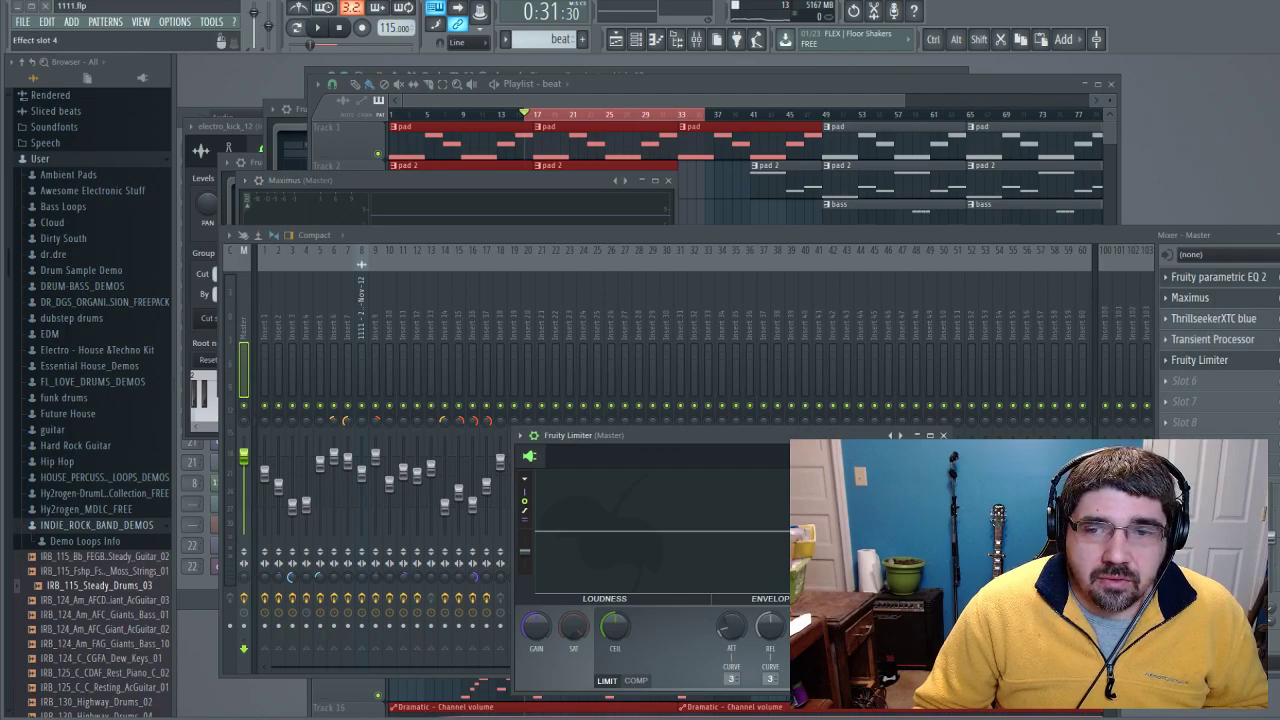
{"action": "left_click", "coordinate": [1218, 320]}
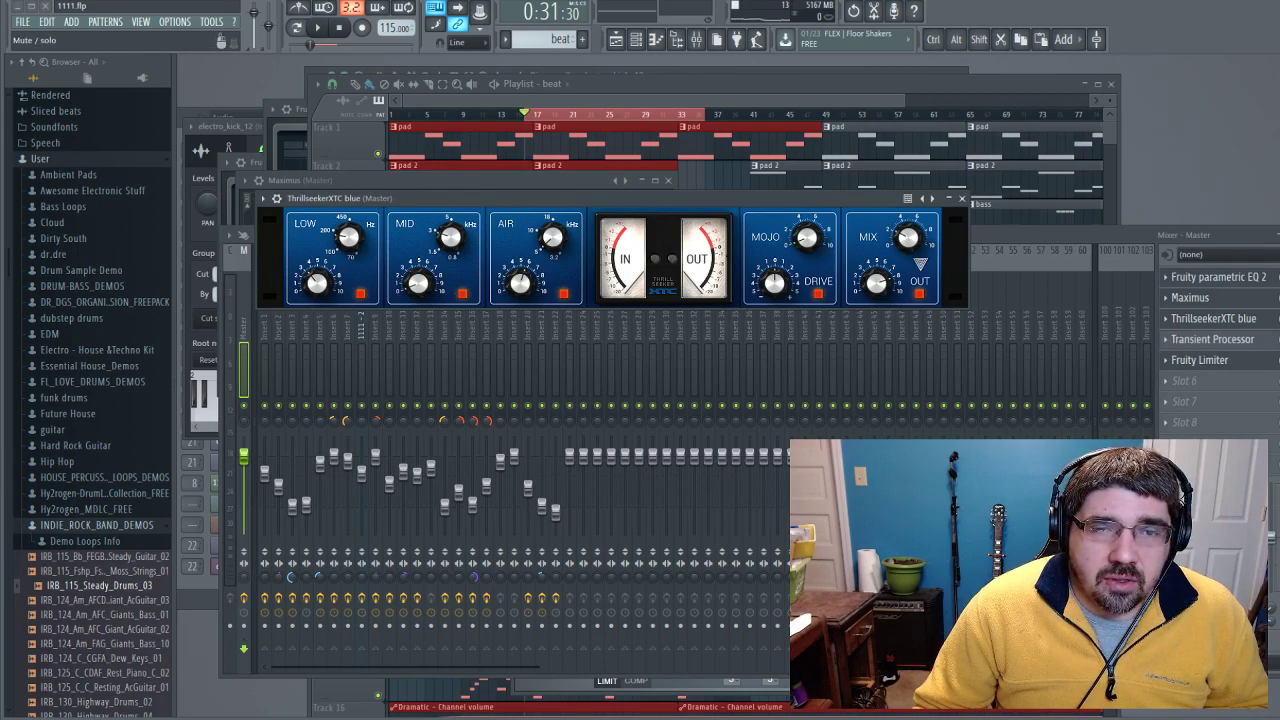
{"action": "left_click", "coordinate": [1243, 348]}
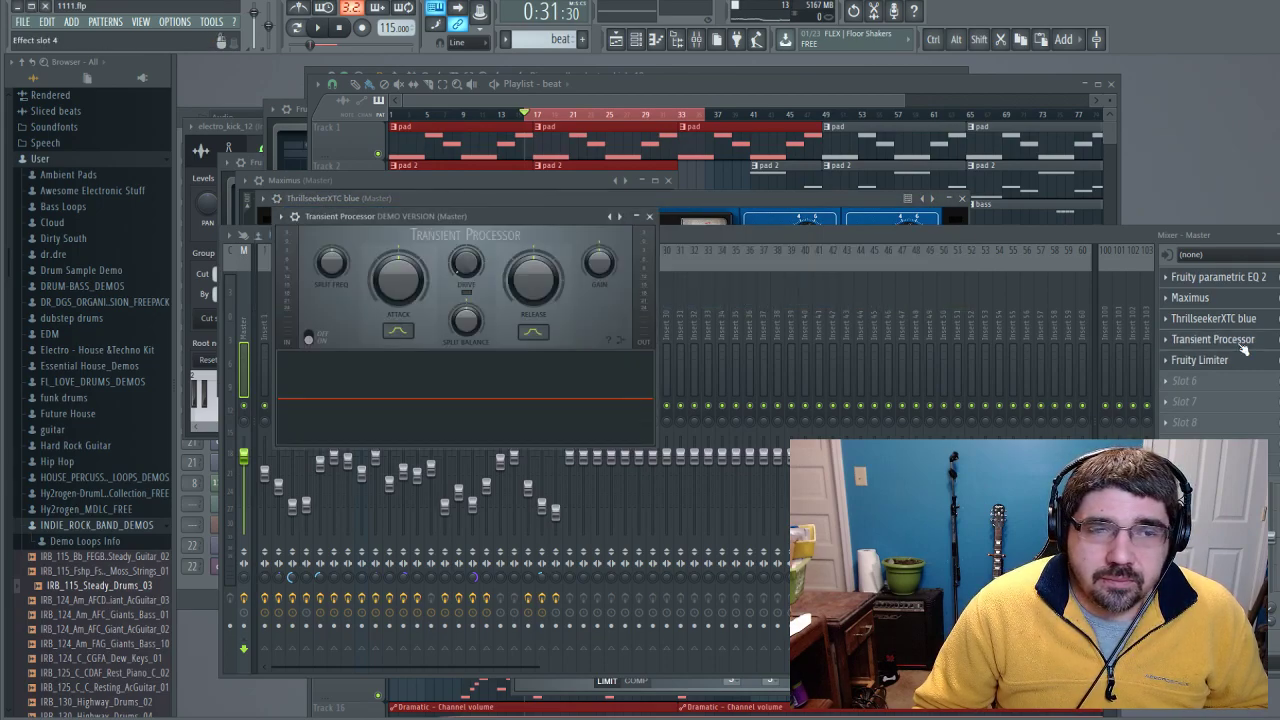
{"action": "left_click", "coordinate": [1243, 345]}
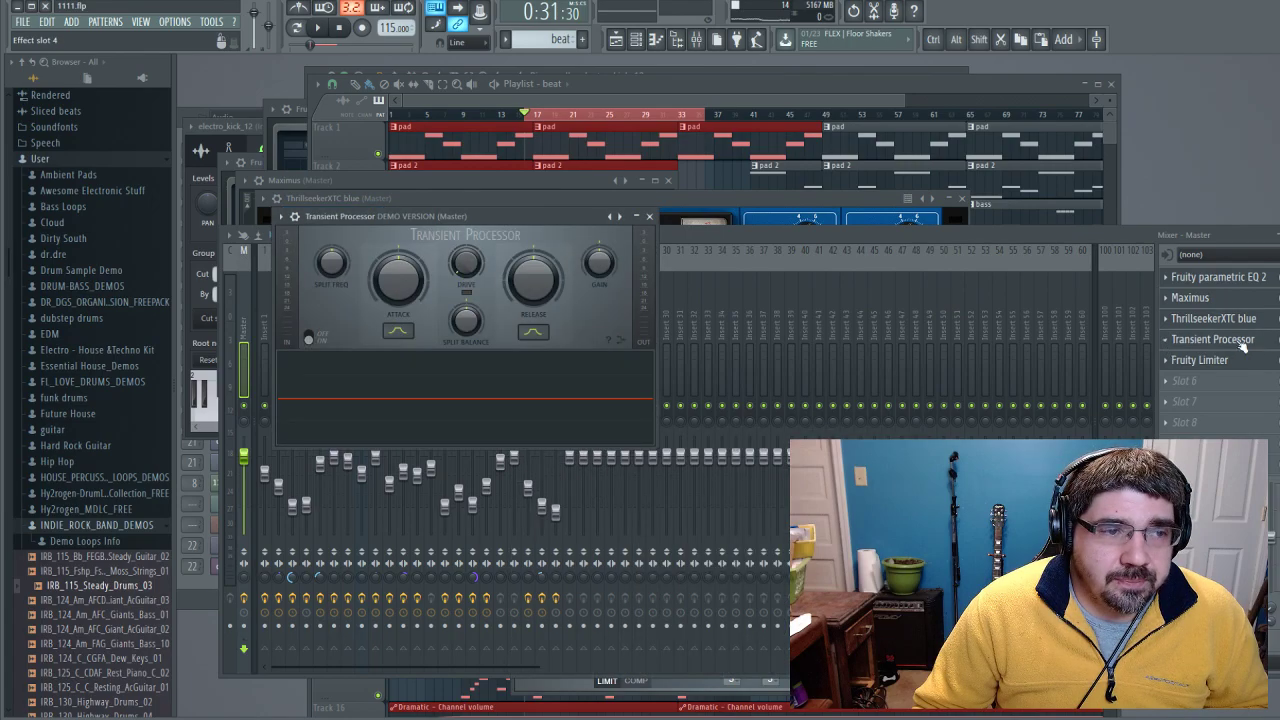
{"action": "left_click", "coordinate": [1255, 346]}
{"action": "left_click", "coordinate": [1255, 367]}
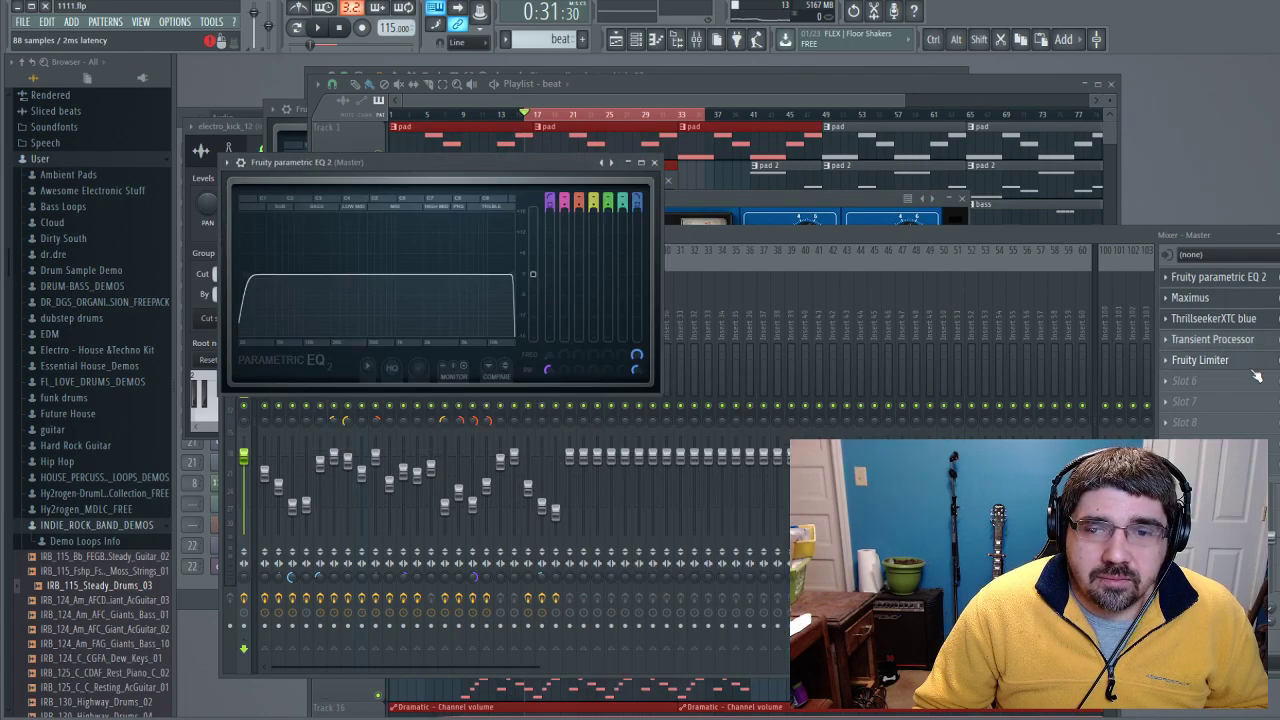
{"action": "left_click", "coordinate": [1195, 360]}
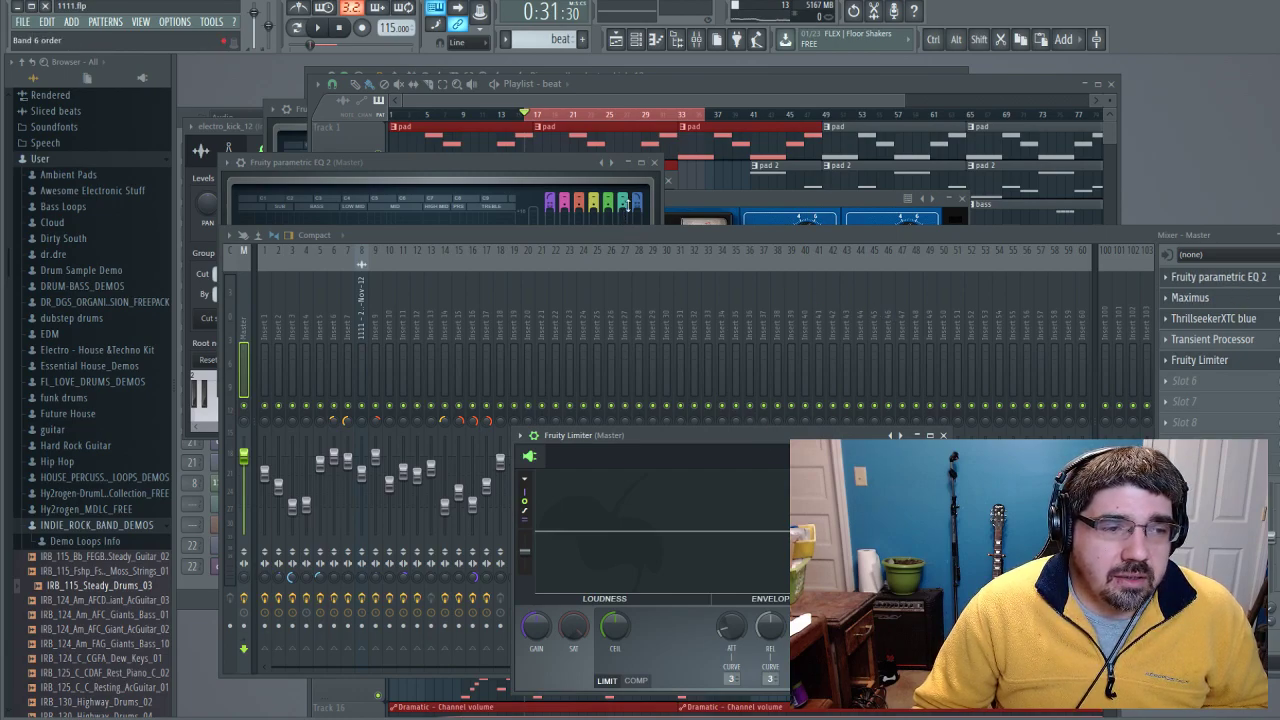
Play the song to watch the Master's Fruity Limiter graph, stop playback and move the limiter window clear of the webcam
{"action": "key", "text": "space"}
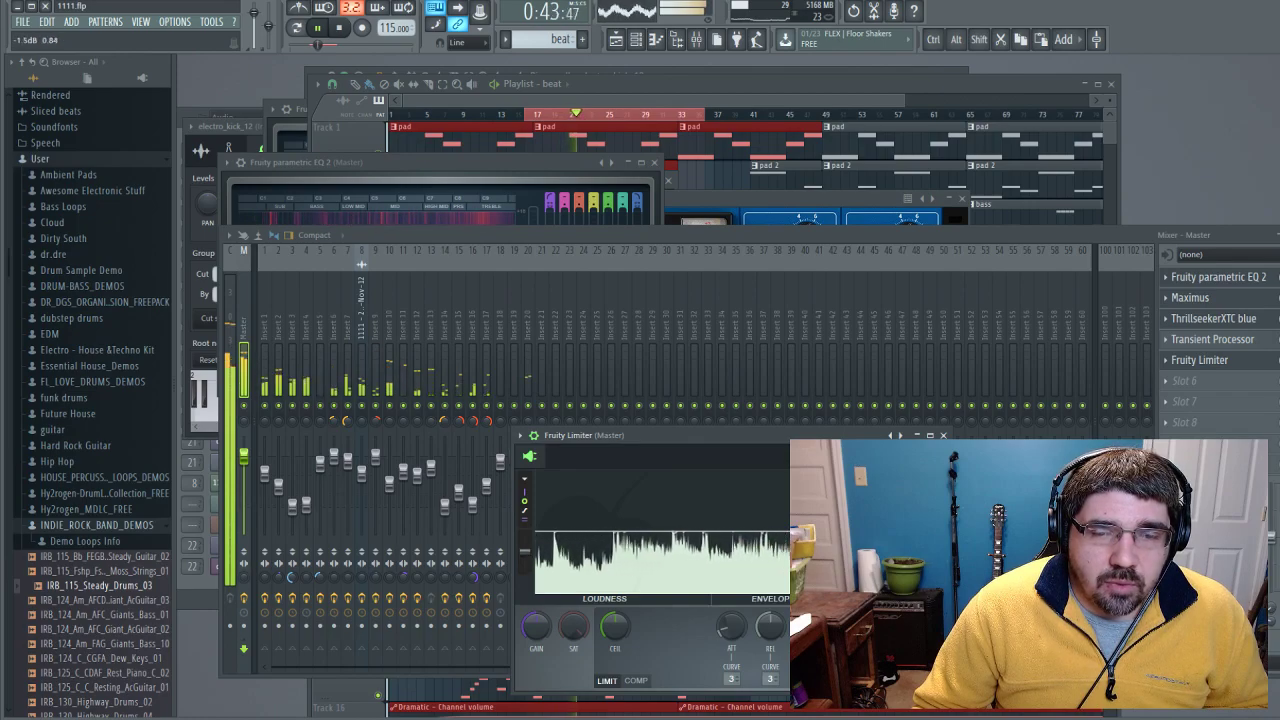
{"action": "left_click", "coordinate": [320, 29]}
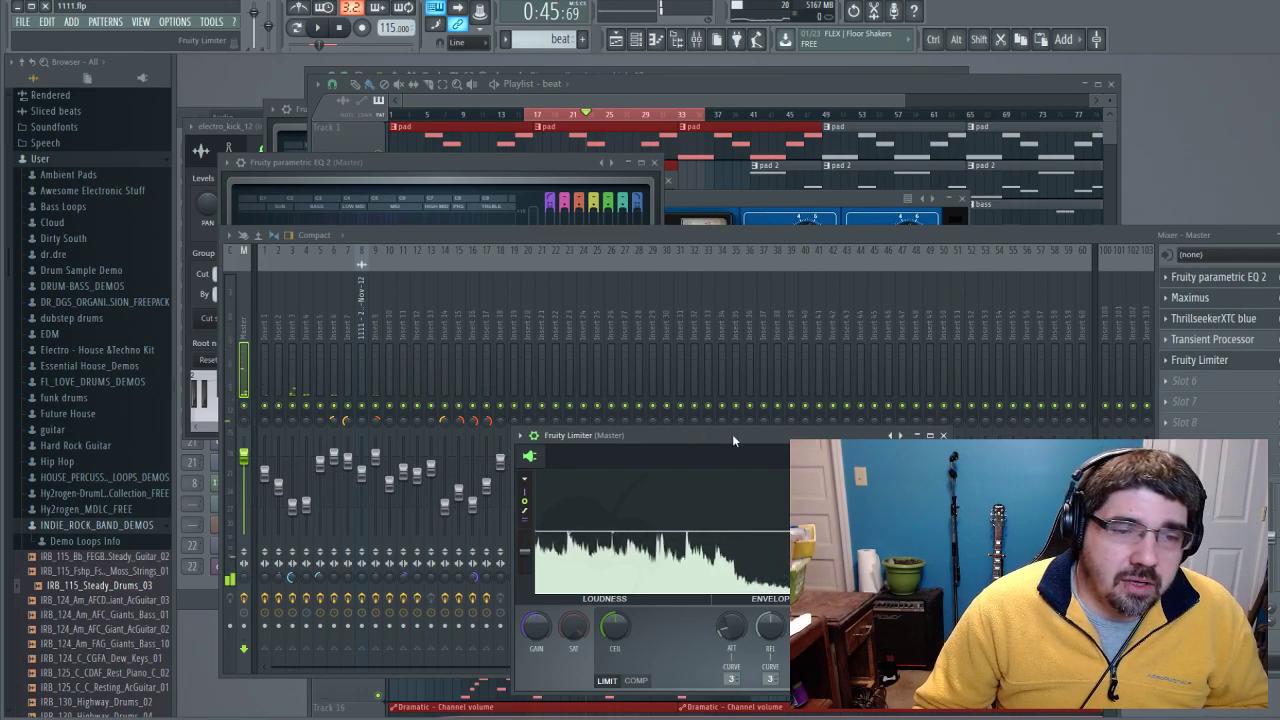
{"action": "left_click_drag", "start_coordinate": [732, 434], "coordinate": [698, 235]}
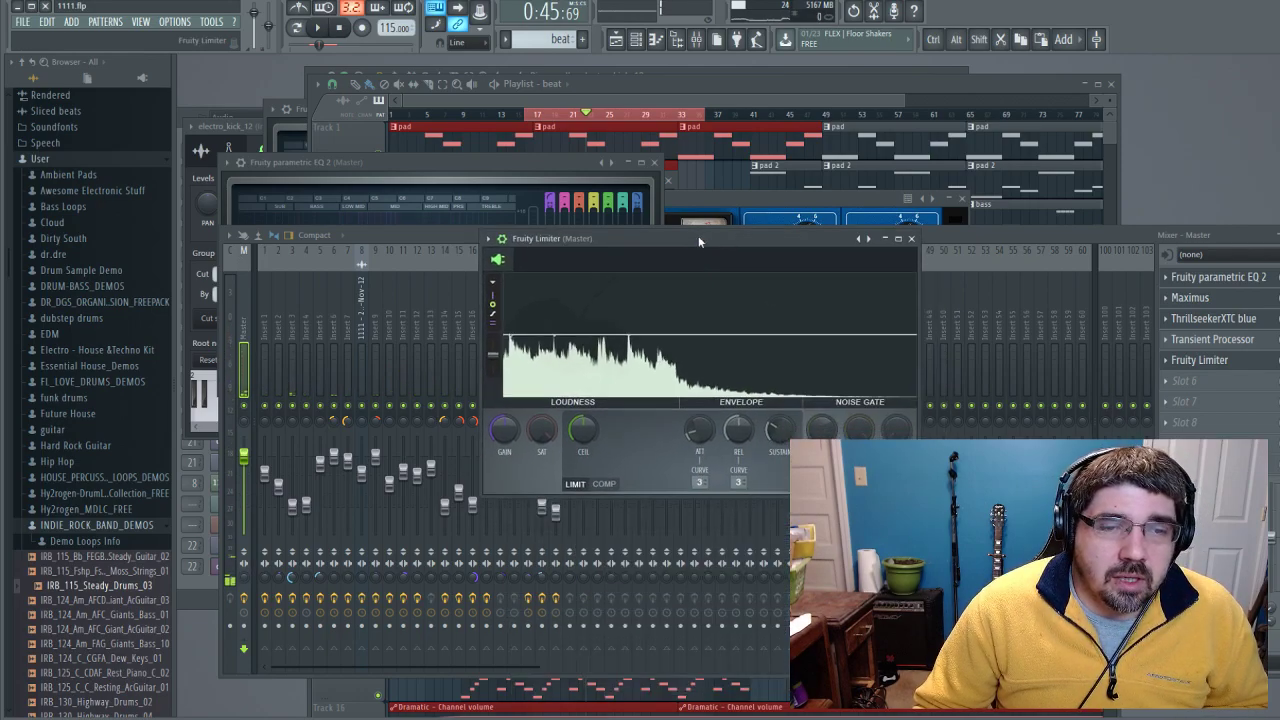
Play the song and inspect the low, mid, high and master bands of Maximus on the Master track
{"action": "left_click", "coordinate": [1237, 300]}
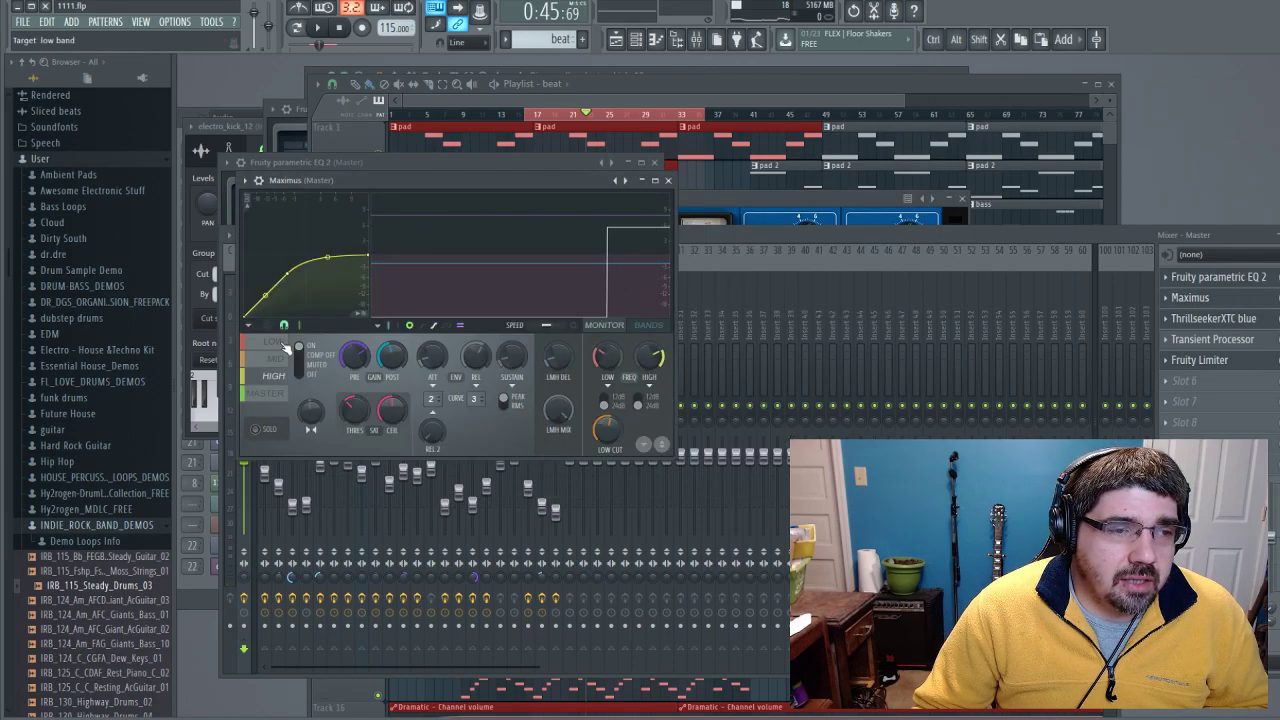
{"action": "left_click", "coordinate": [281, 342]}
{"action": "key", "text": "space"}
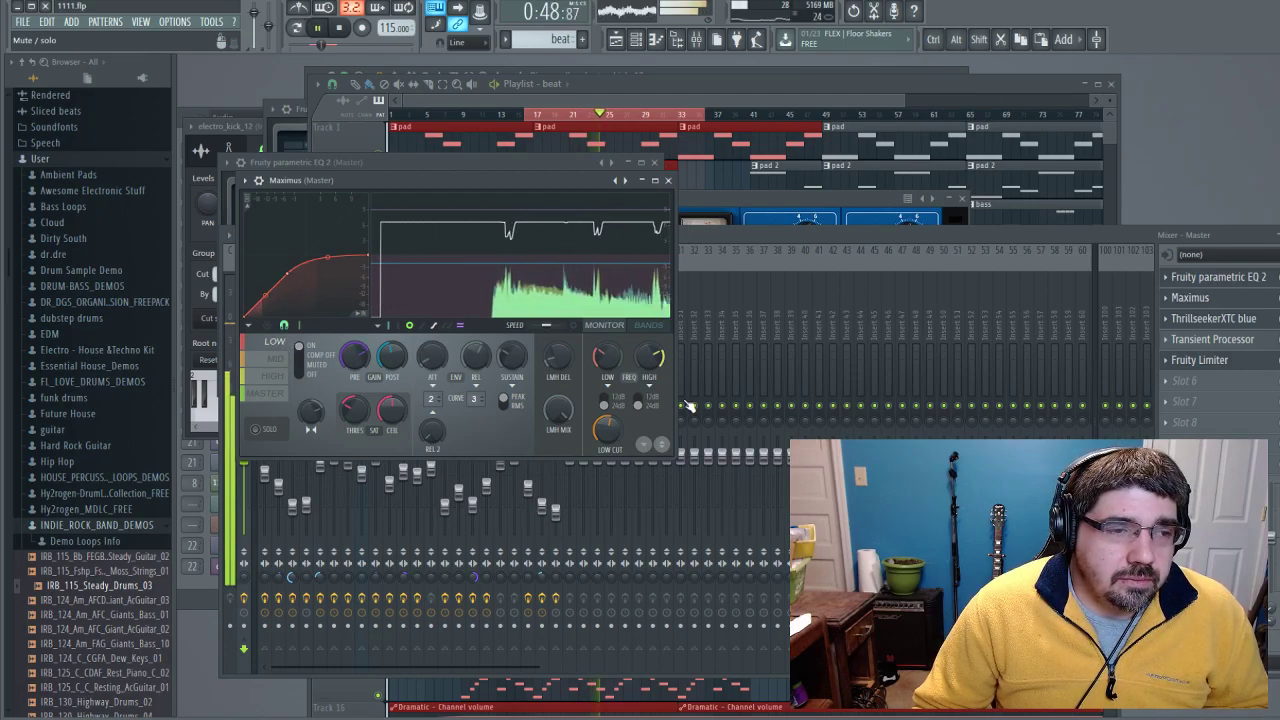
{"action": "left_click", "coordinate": [270, 360]}
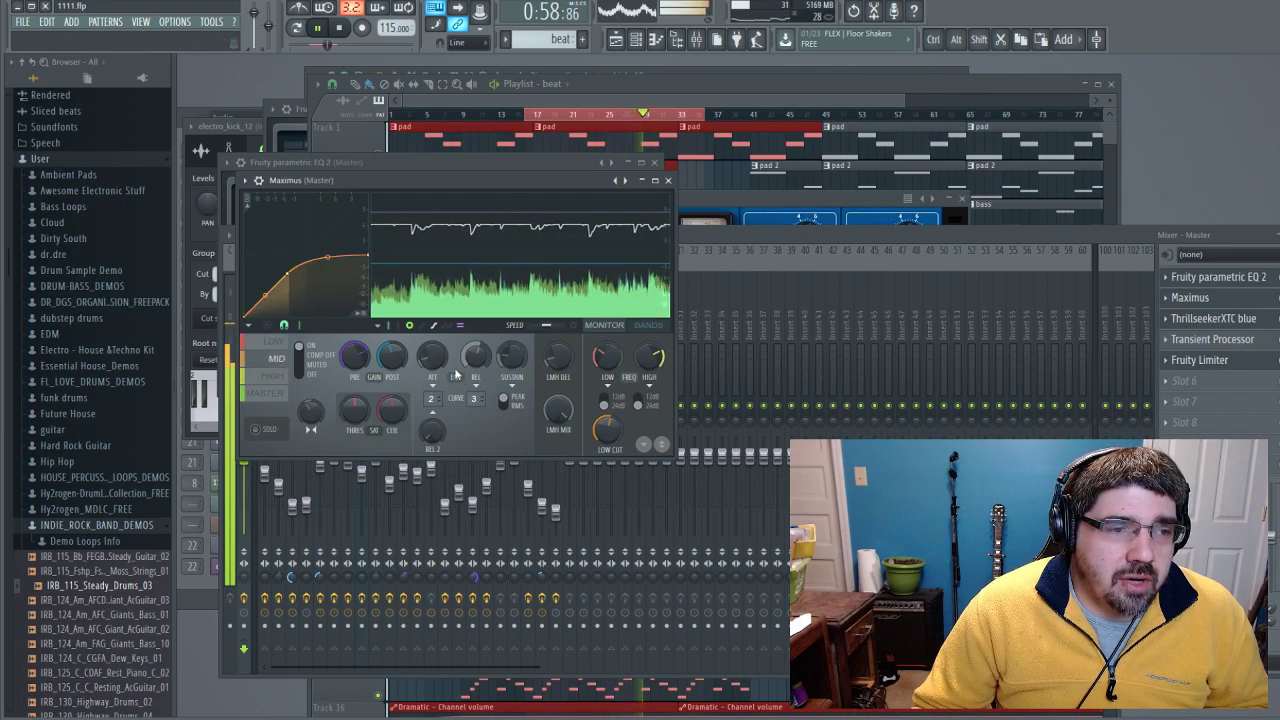
{"action": "left_click", "coordinate": [273, 375]}
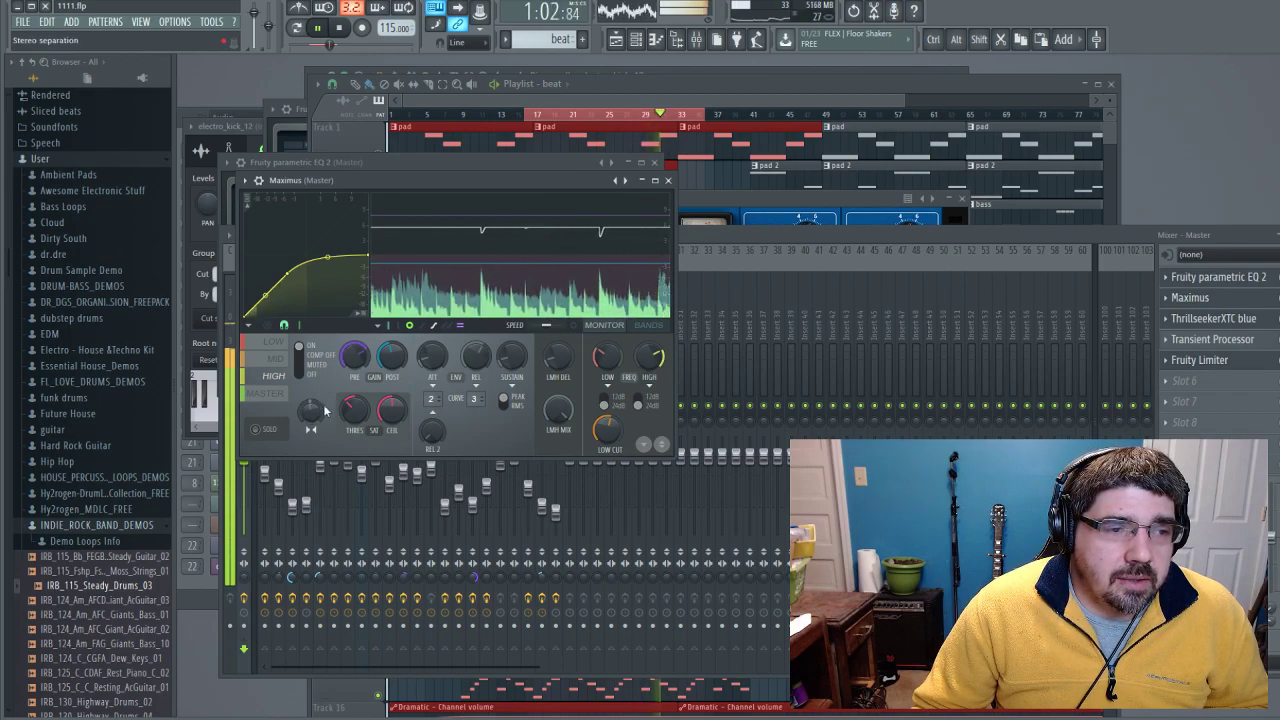
{"action": "left_click", "coordinate": [266, 393]}
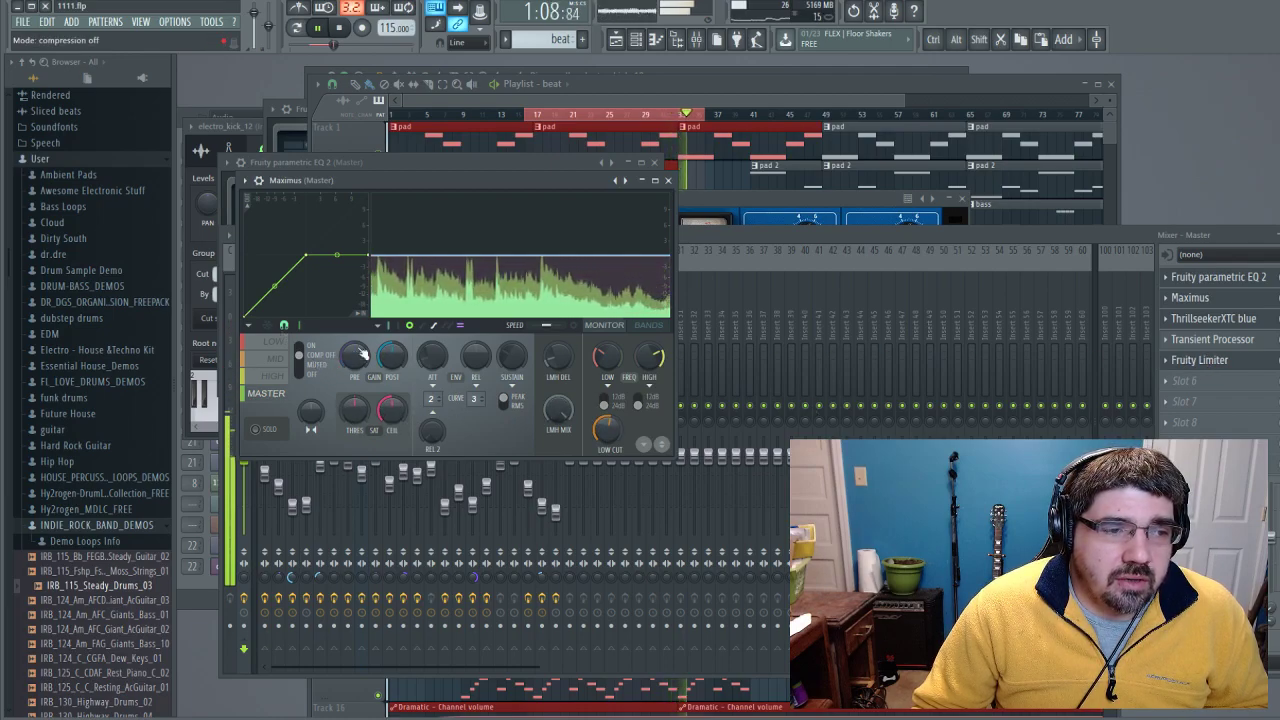
Open ThrillseekerXTC blue on the Master and switch its power off and on again to compare the sound
{"action": "left_click", "coordinate": [1244, 333]}
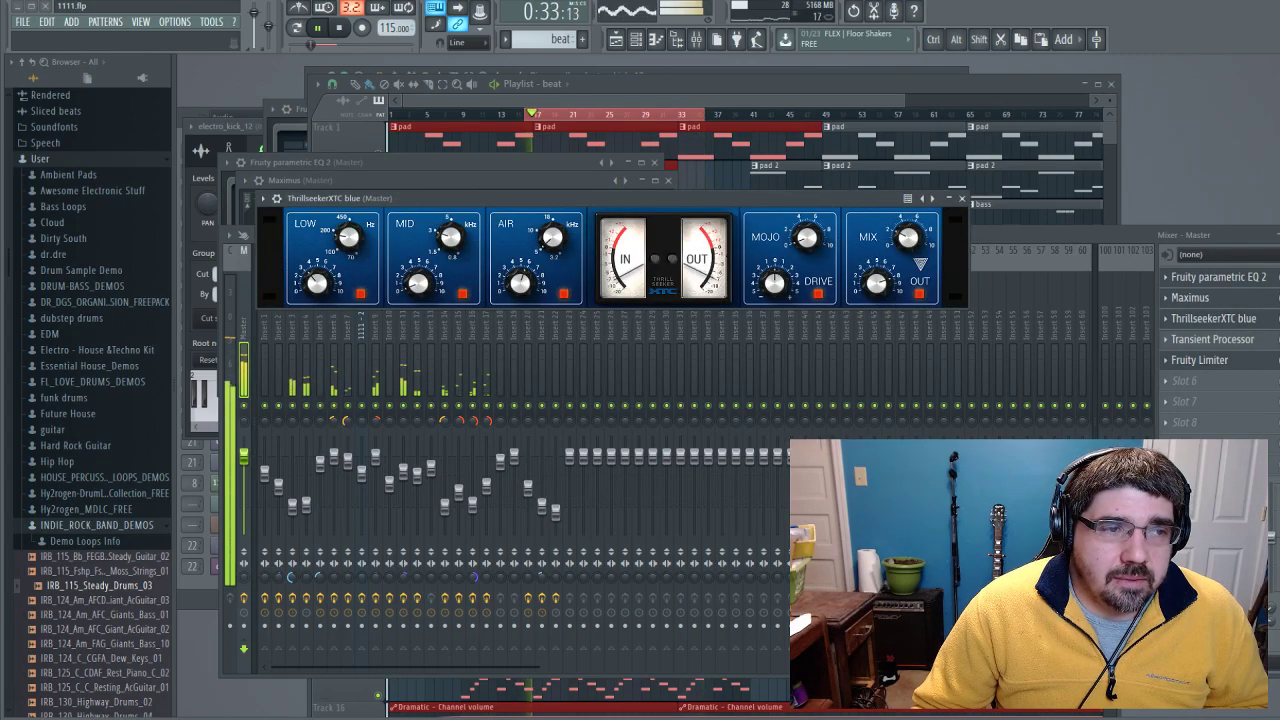
{"action": "left_click_drag", "start_coordinate": [972, 199], "coordinate": [996, 207]}
{"action": "left_click", "coordinate": [943, 300]}
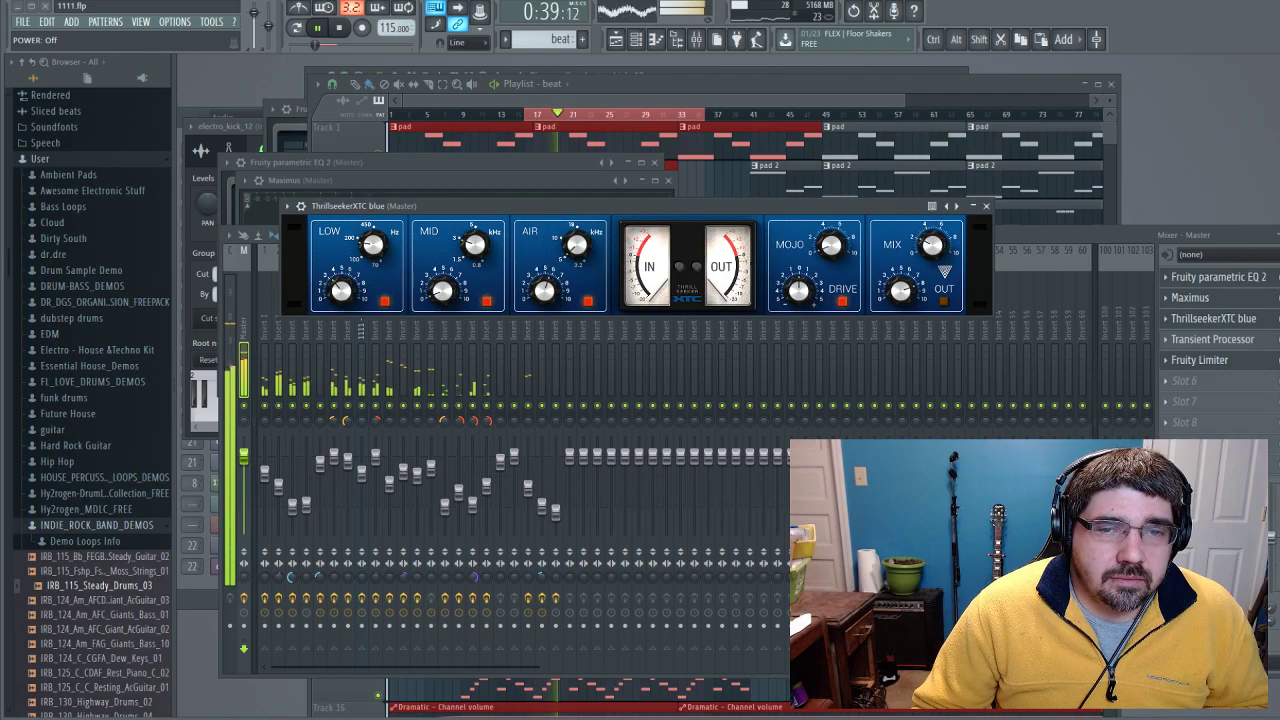
{"action": "left_click", "coordinate": [943, 300]}
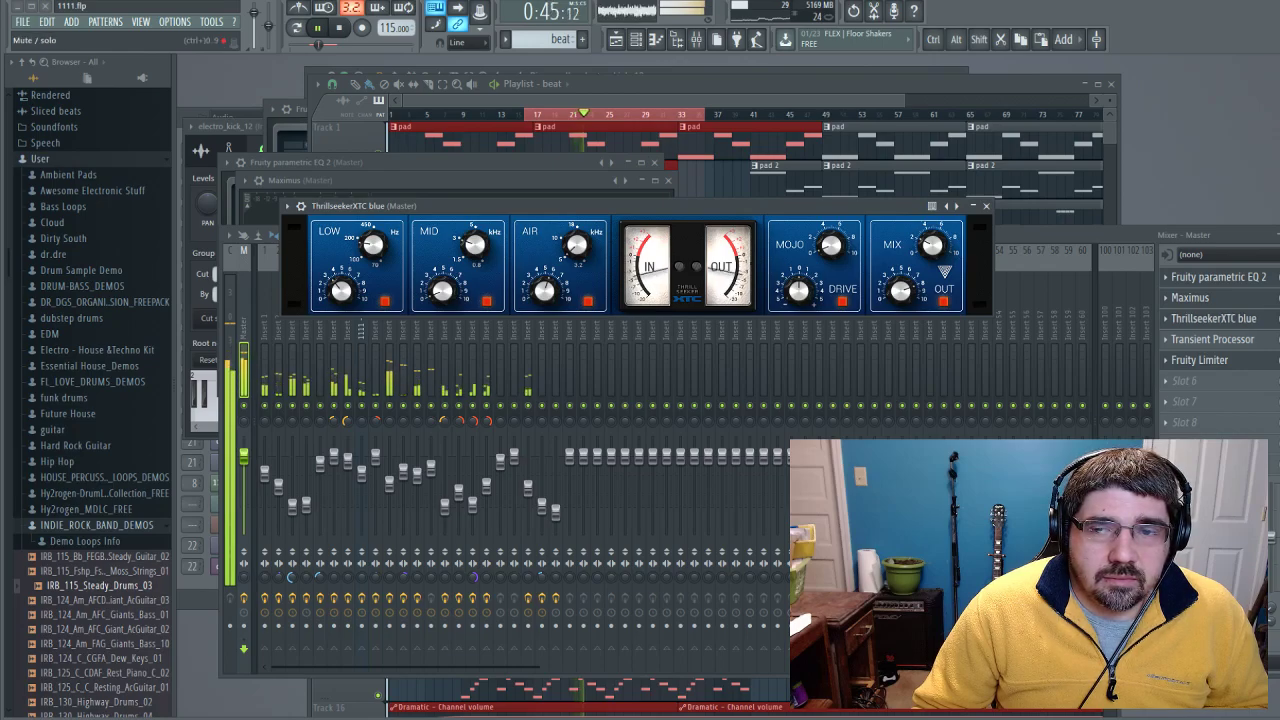
View Fruity parametric EQ 2 and Fruity Limiter on the Master during playback, stop the song and close the limiter
{"action": "key", "text": "F9"}
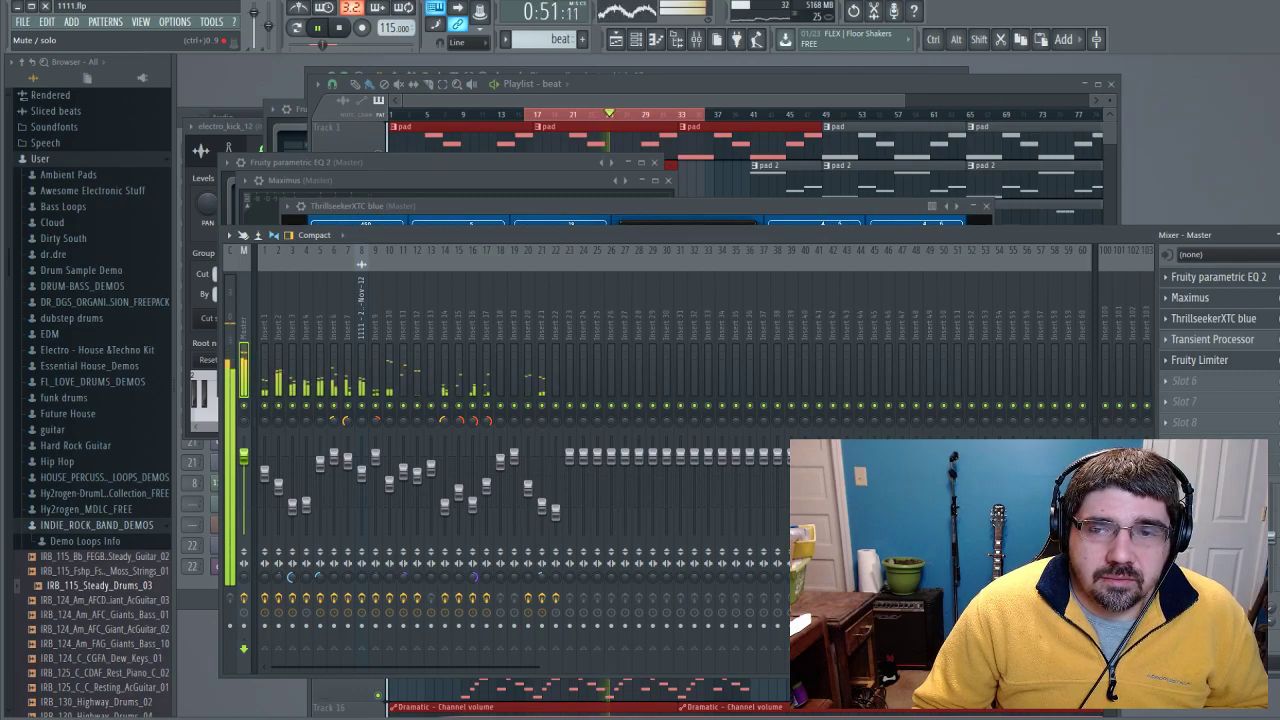
{"action": "left_click", "coordinate": [1228, 362]}
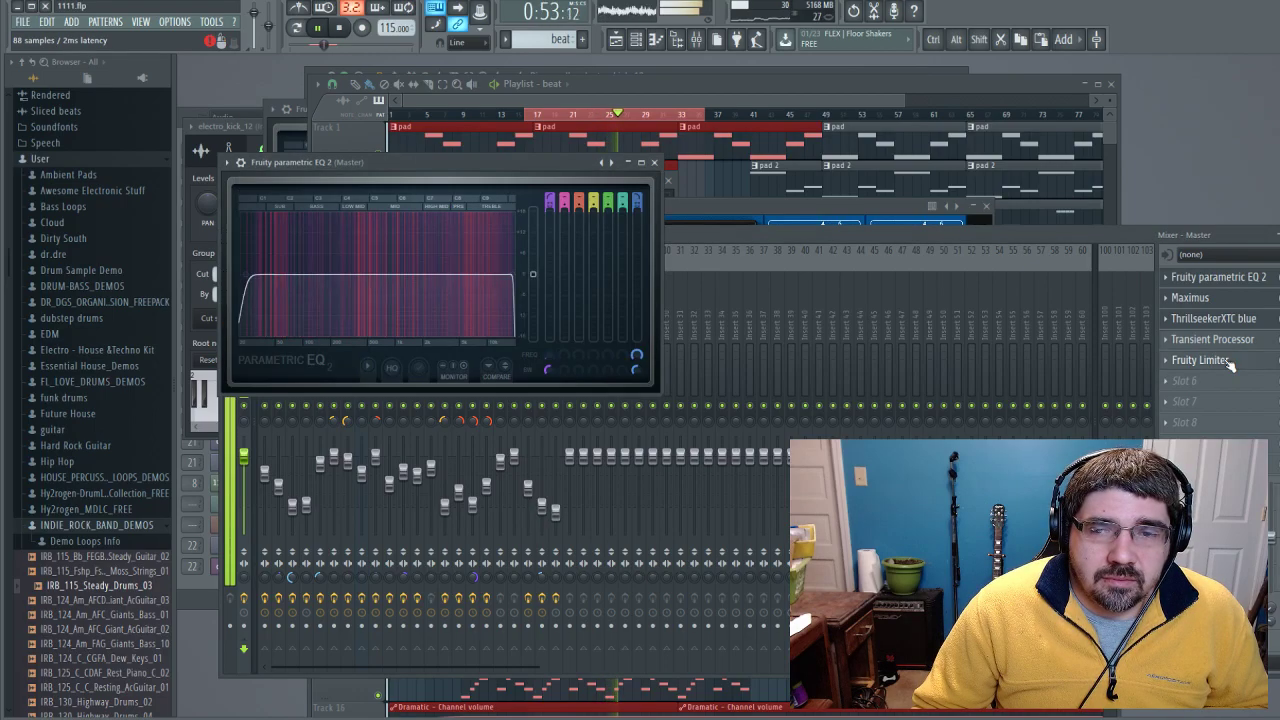
{"action": "left_click", "coordinate": [1228, 362]}
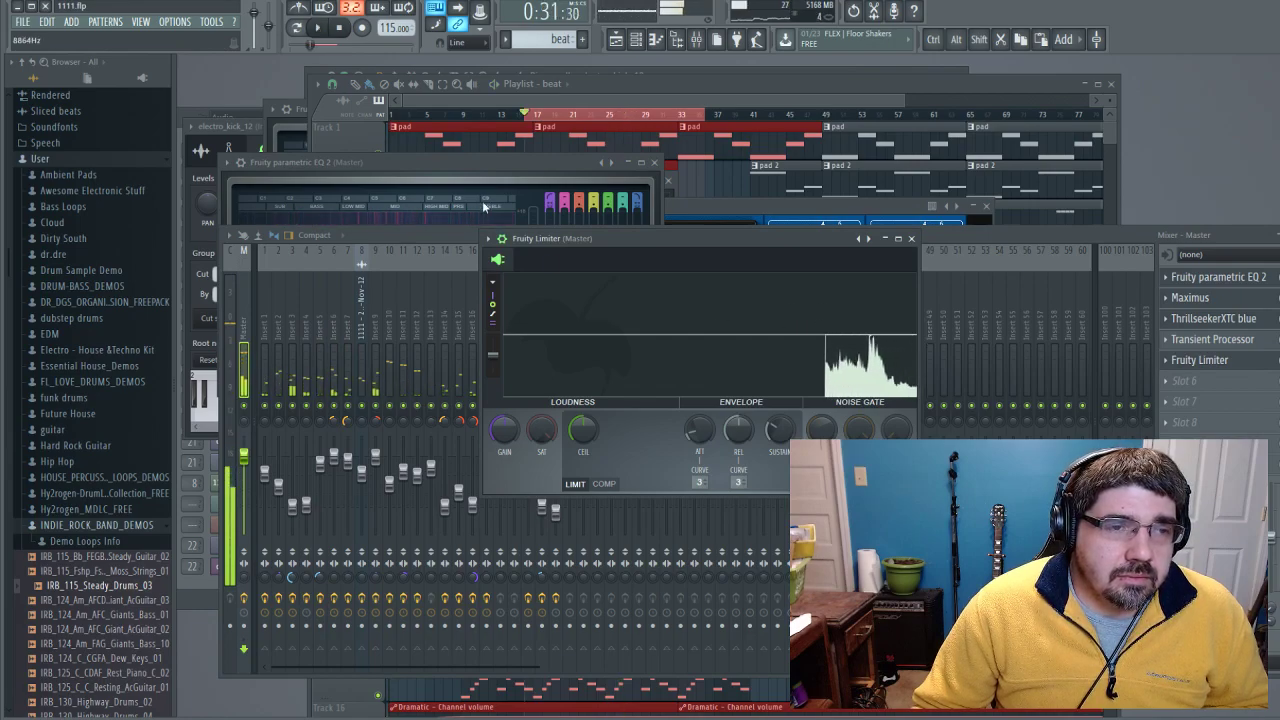
{"action": "left_click", "coordinate": [911, 238]}
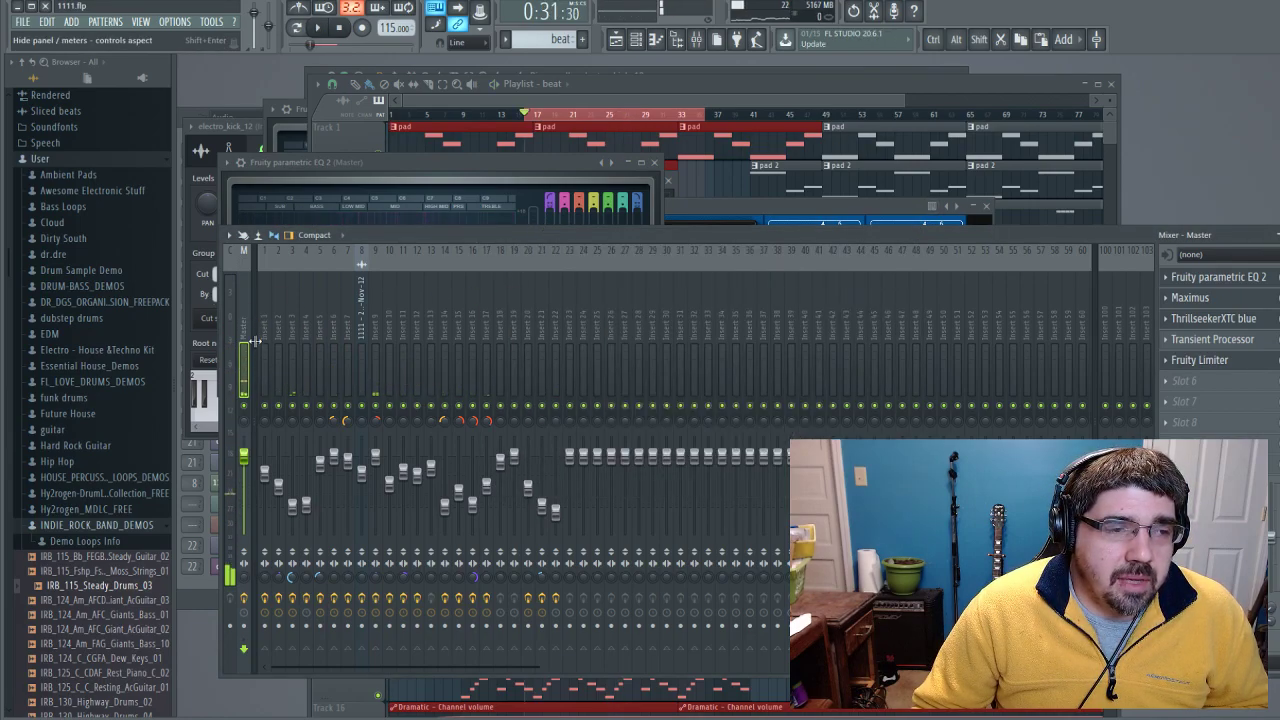
Load Wave Candy into the empty first effect slot of Insert 11, view its Spectrum mode and set it to Meter
{"action": "left_click", "coordinate": [405, 320]}
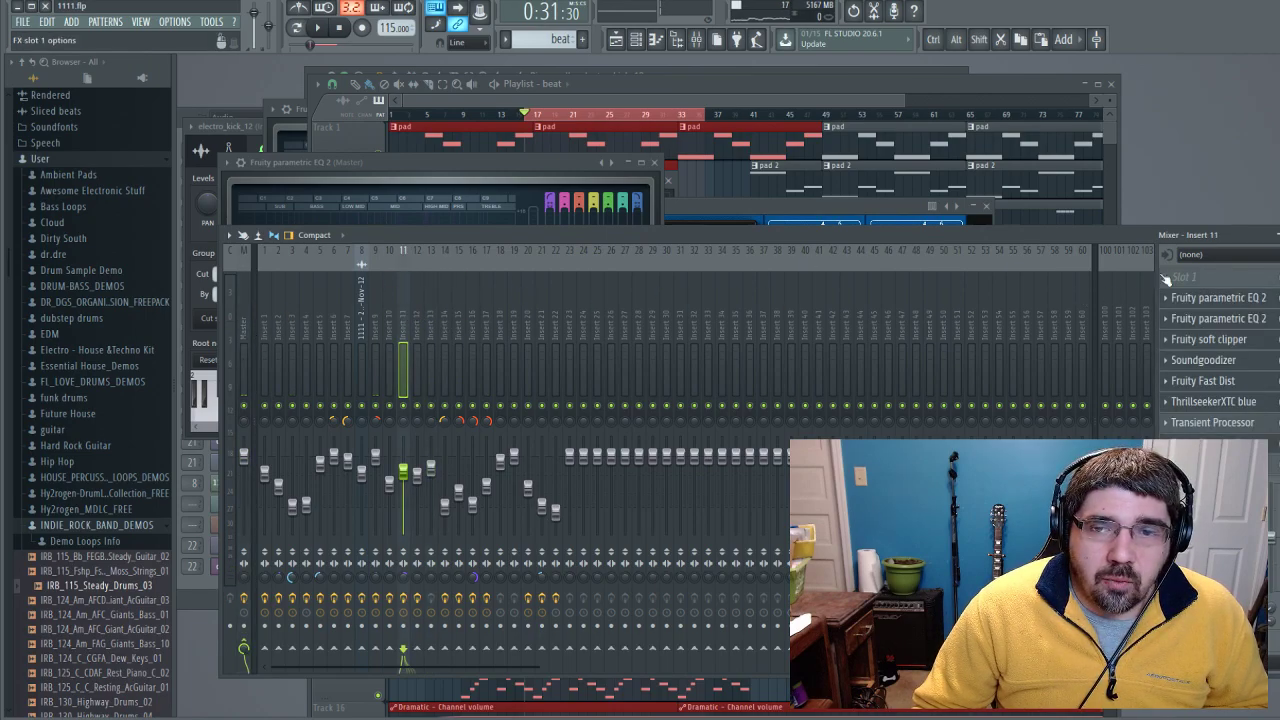
{"action": "left_click", "coordinate": [1276, 398]}
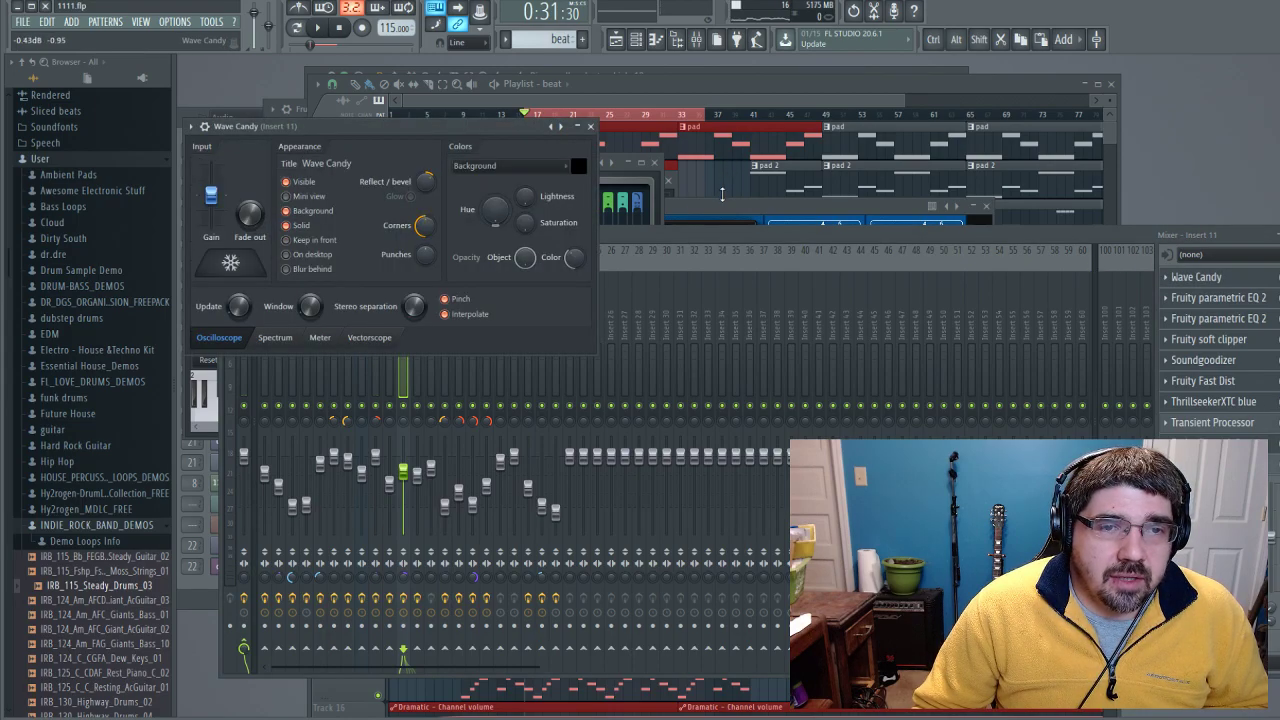
{"action": "left_click", "coordinate": [275, 337]}
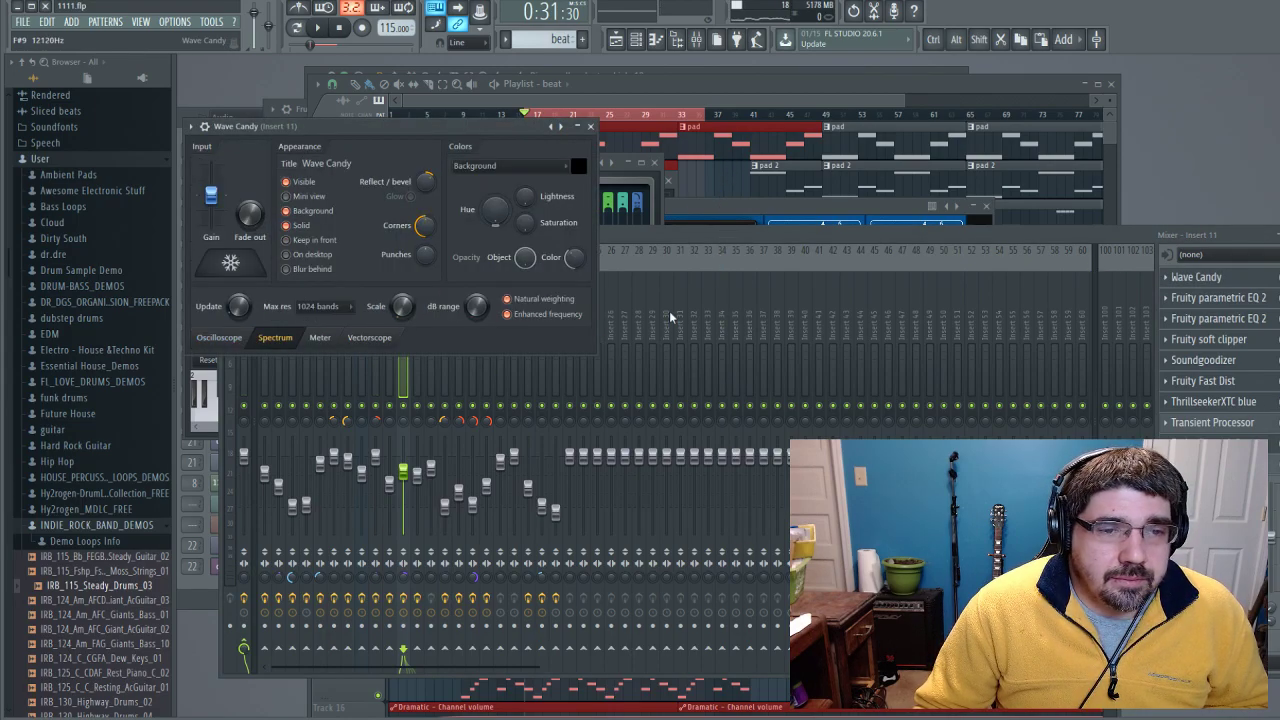
{"action": "left_click", "coordinate": [701, 430]}
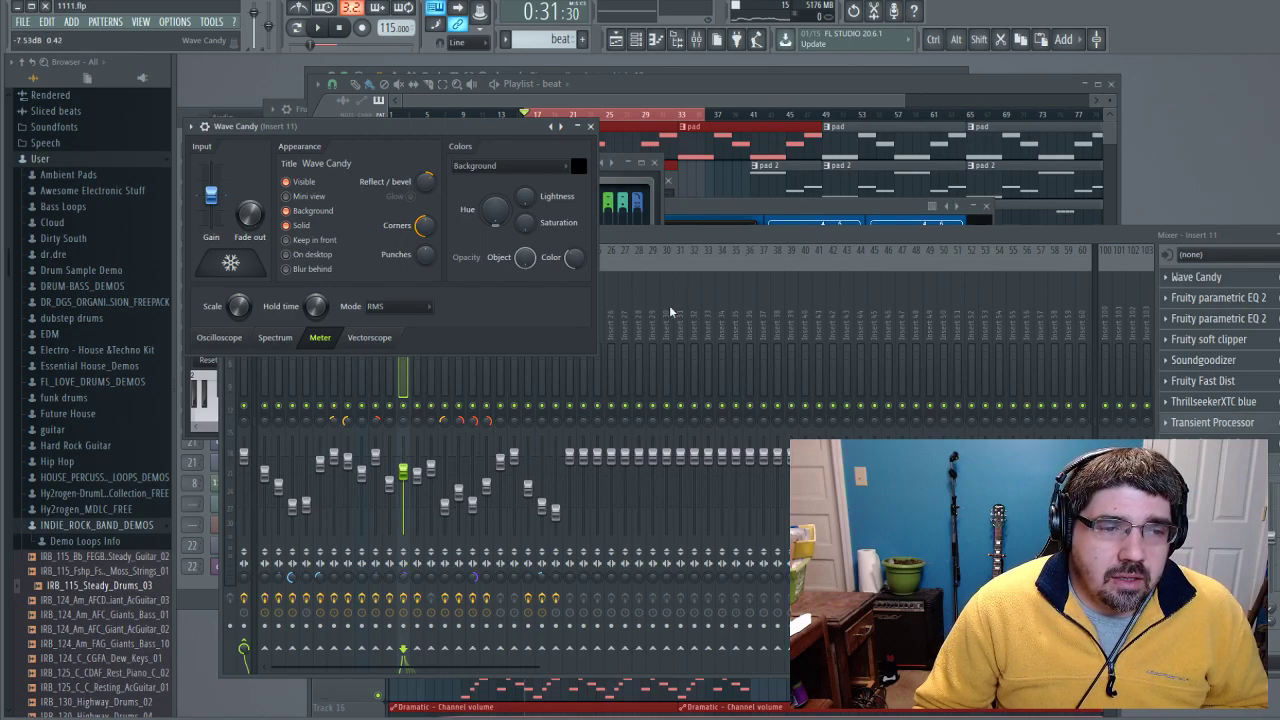
Bring the mixer in front of Wave Candy, play the song to watch the track levels, and stop playback
{"action": "left_click", "coordinate": [857, 261]}
{"action": "key", "text": "space"}
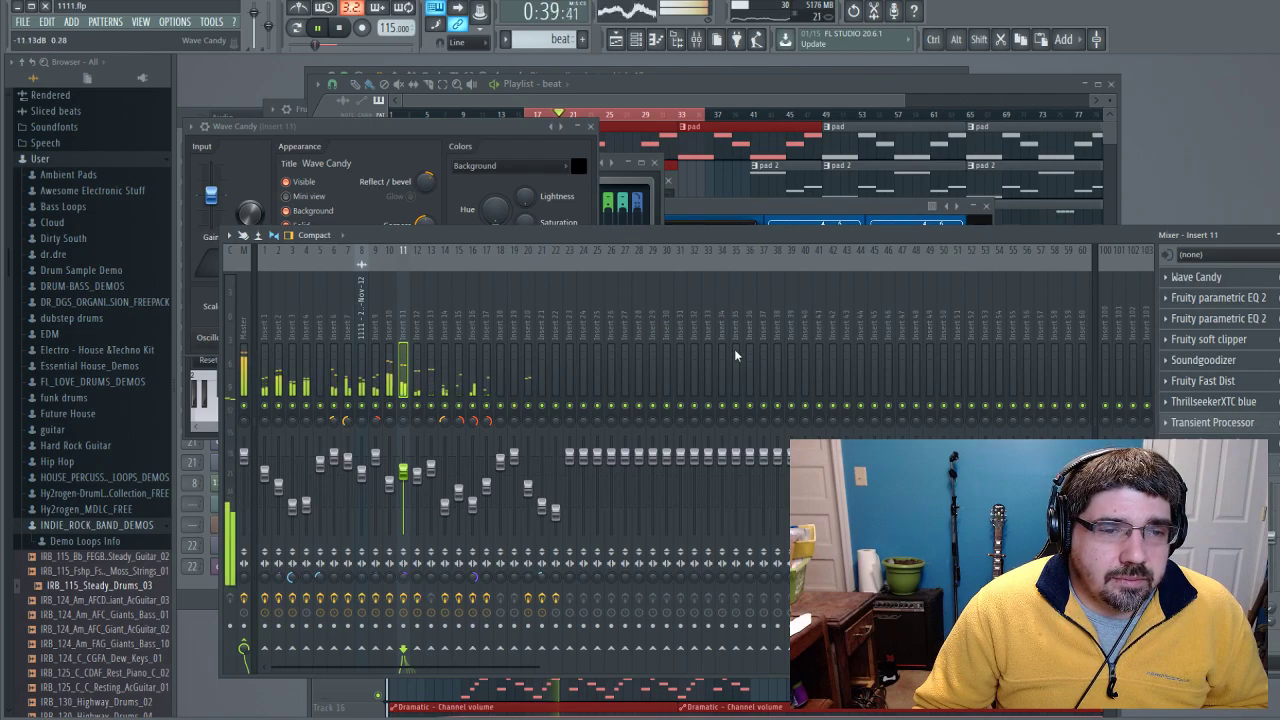
{"action": "key", "text": "space"}
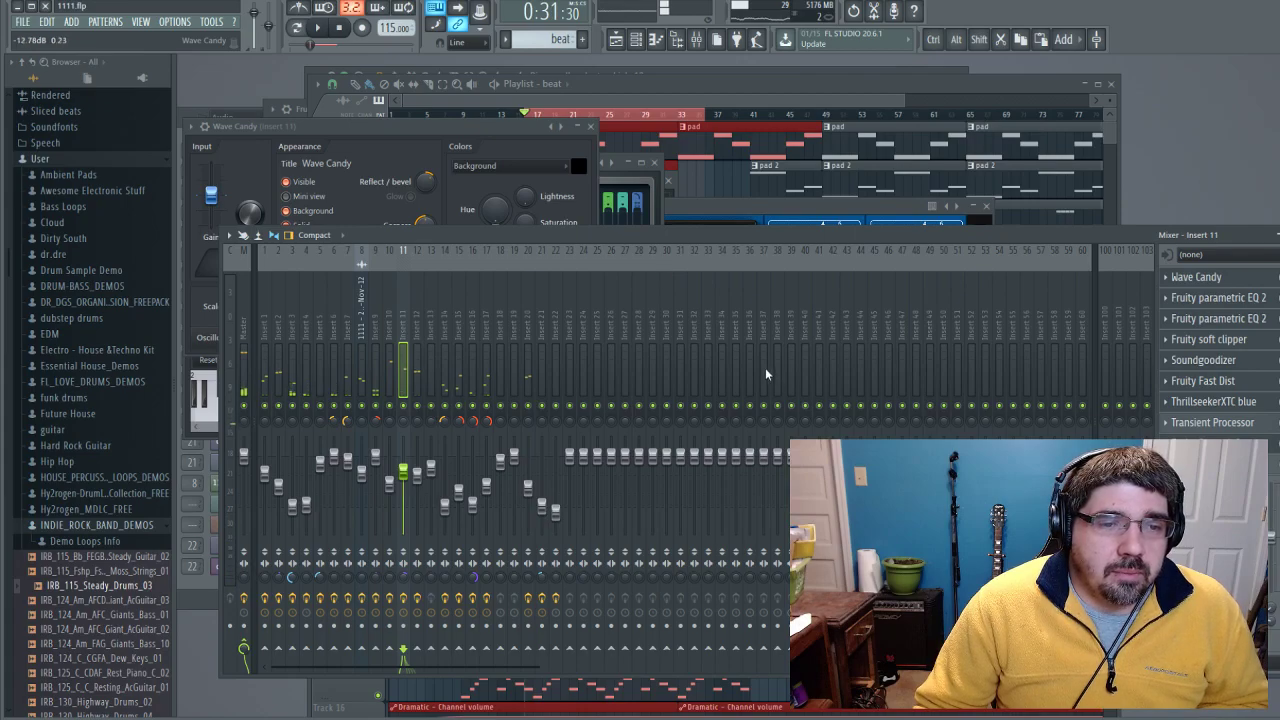